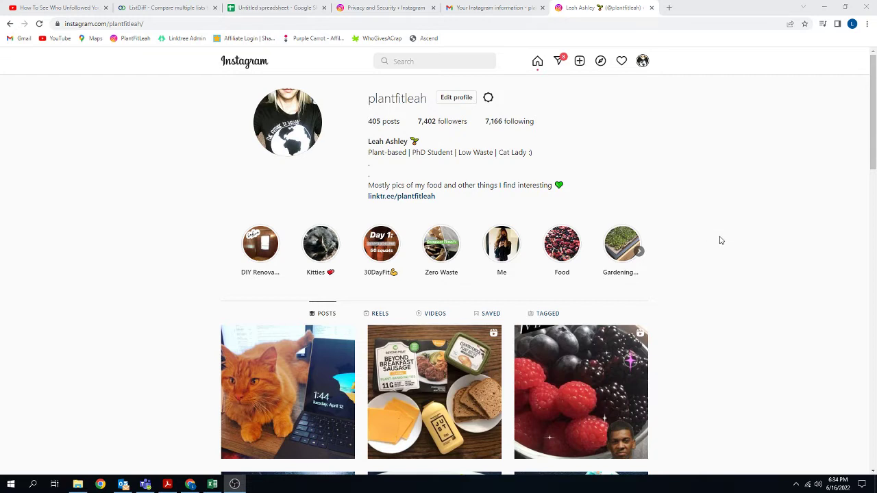
# Switch to YouTube and review the video on seeing who unfollowed you on Instagram, including its description
pyautogui.scroll(-1, 721, 240)
pyautogui.scroll(1, 720, 240)
pyautogui.click(66, 8)
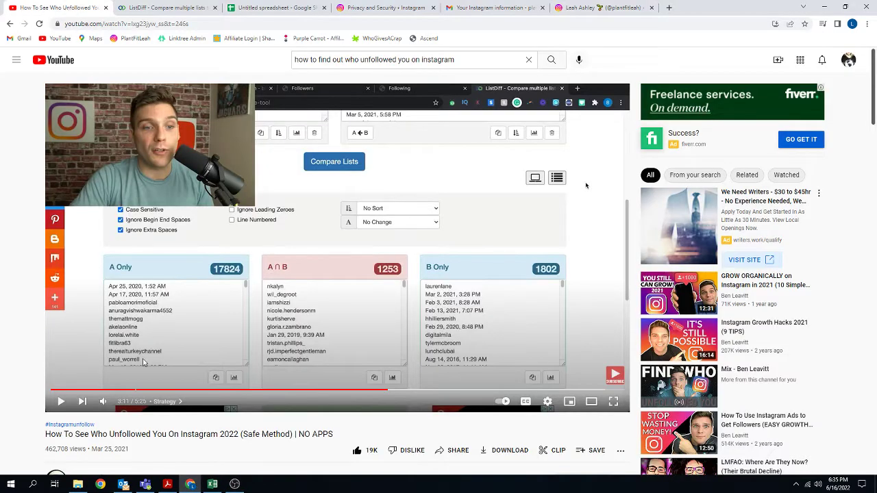
pyautogui.scroll(-2, 199, 367)
pyautogui.scroll(-2, 199, 366)
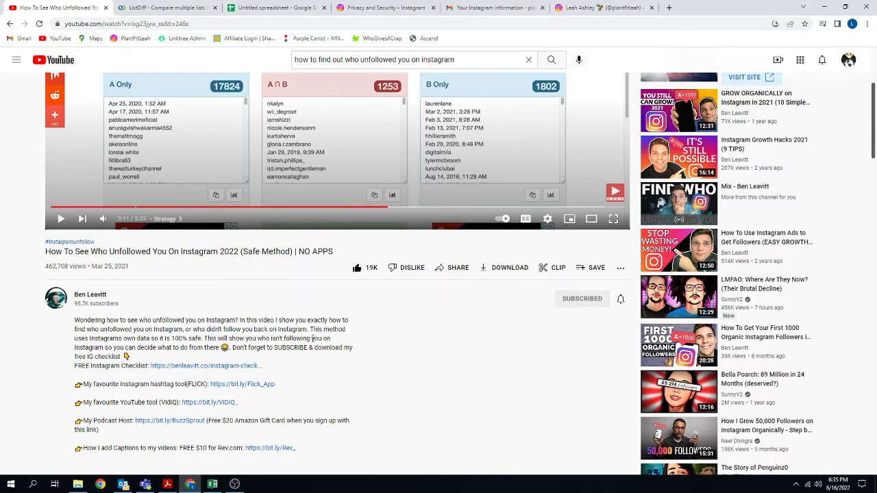
pyautogui.scroll(1, 336, 373)
pyautogui.scroll(3, 349, 395)
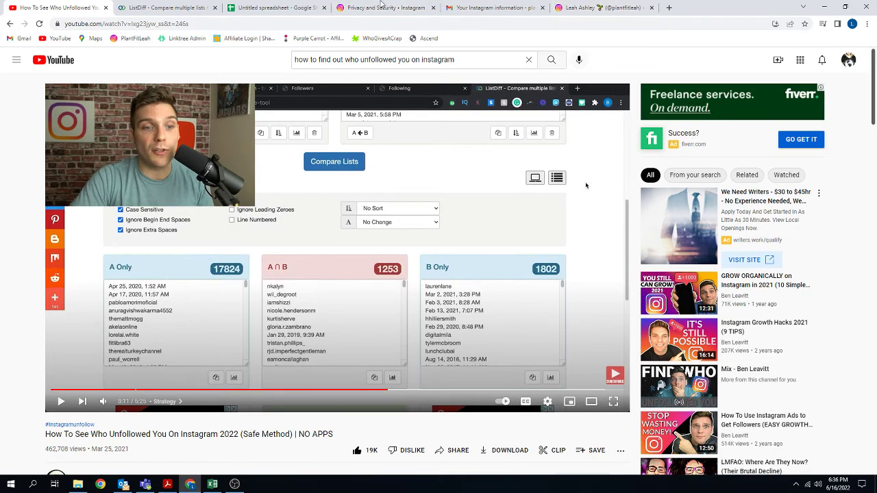
# Locate the Data Download request option in Instagram's Privacy and Security settings and check the profile menu
pyautogui.click(383, 8)
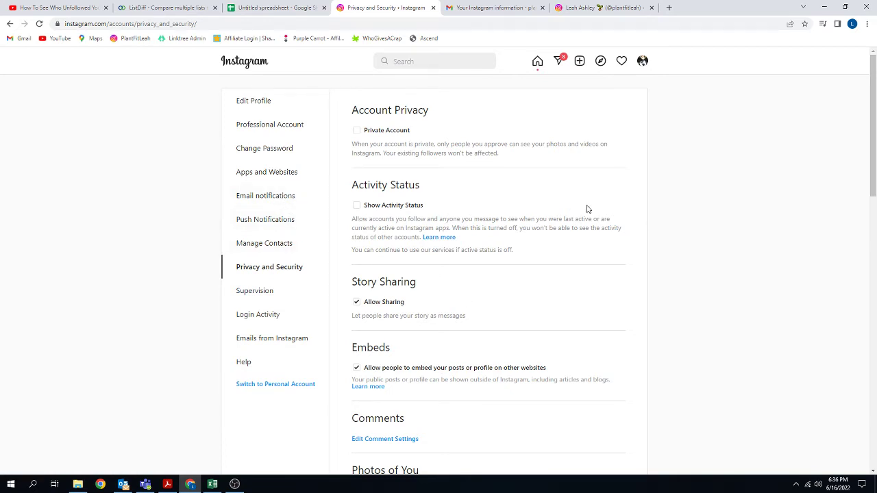
pyautogui.click(643, 62)
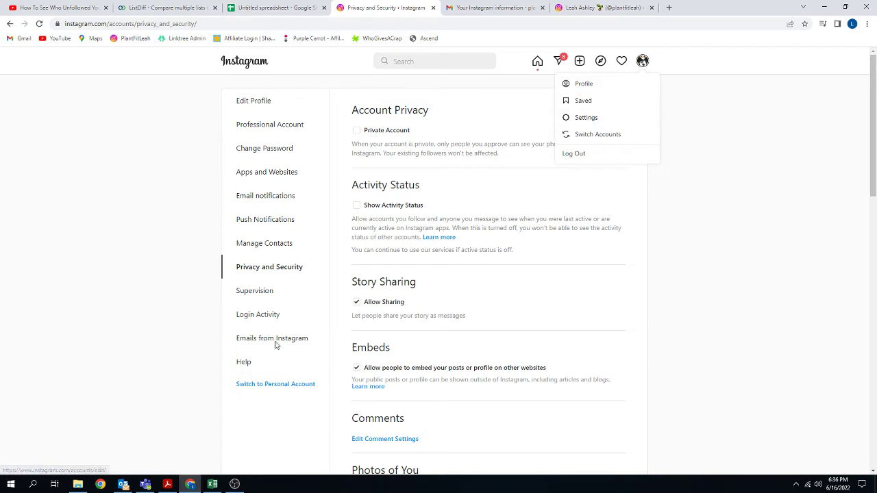
pyautogui.click(267, 272)
pyautogui.scroll(-3, 476, 319)
pyautogui.scroll(-1, 477, 321)
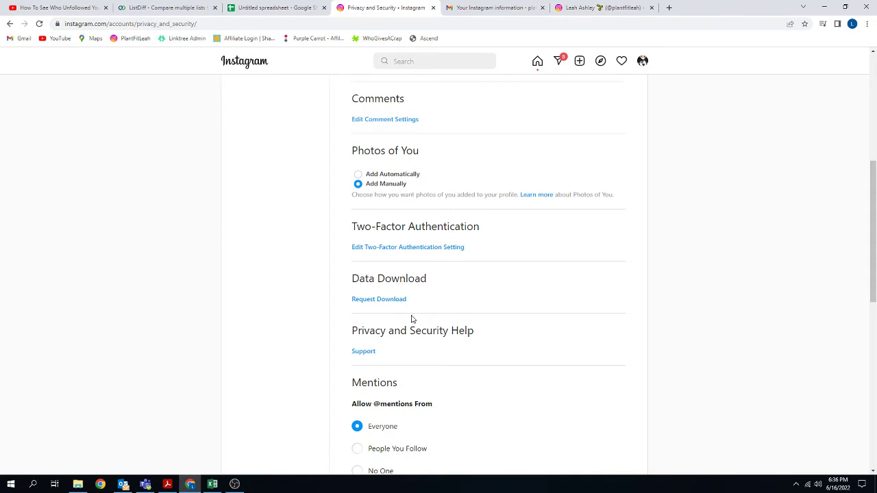
pyautogui.scroll(3, 412, 319)
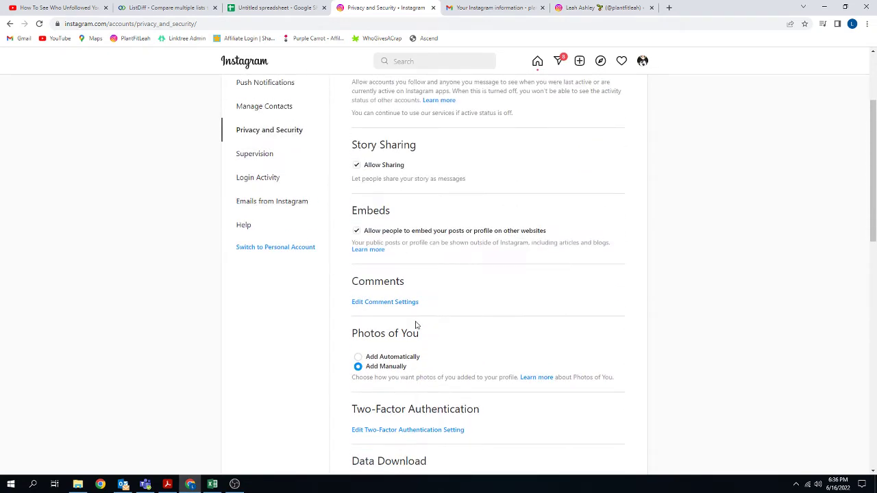
pyautogui.scroll(-2, 415, 326)
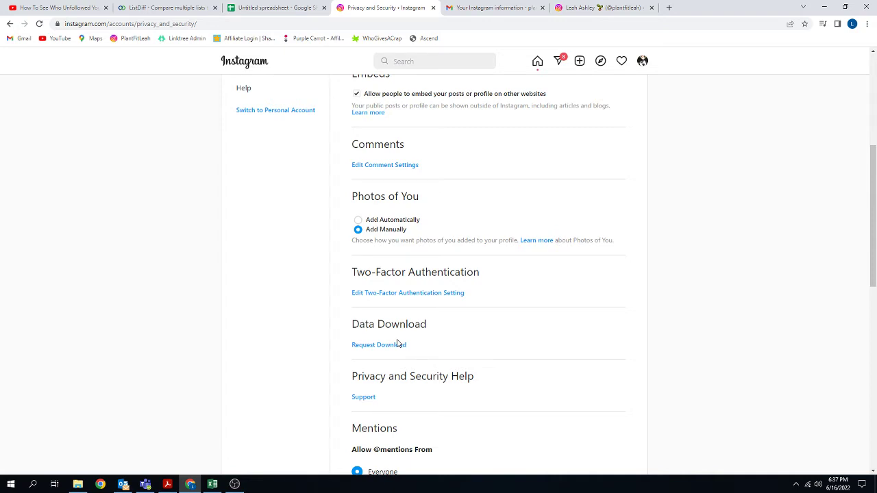
pyautogui.scroll(4, 651, 163)
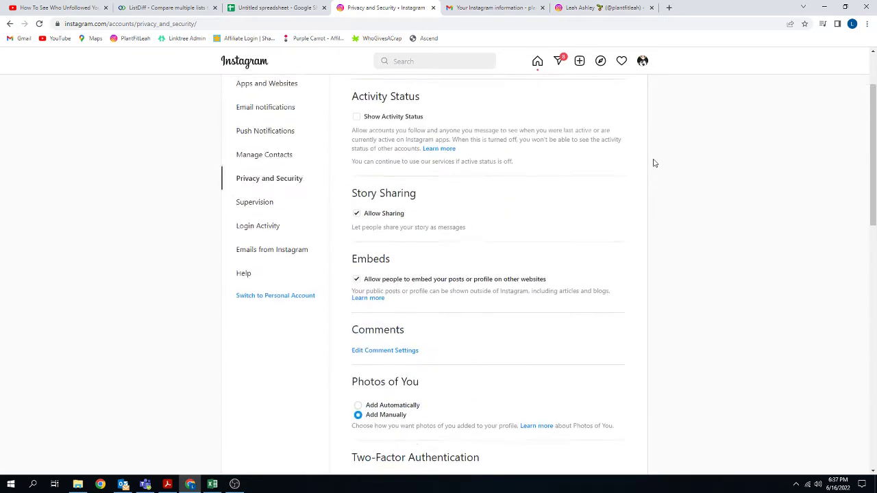
pyautogui.click(643, 62)
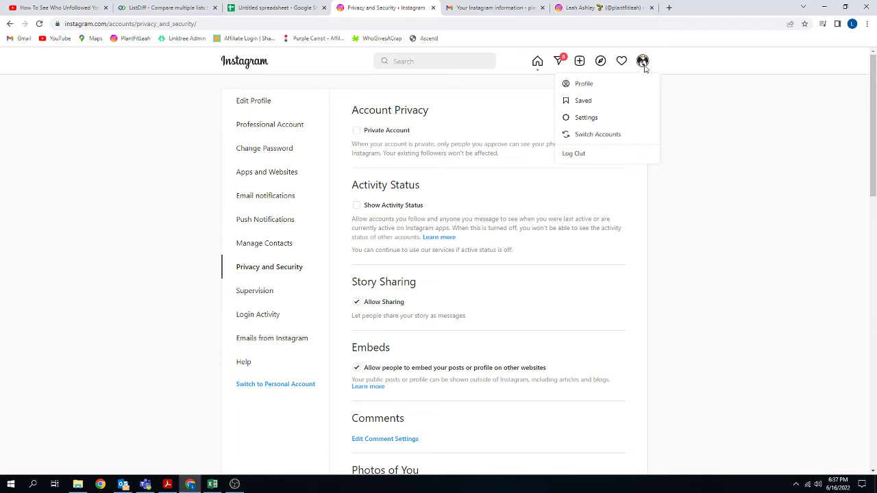
pyautogui.click(645, 63)
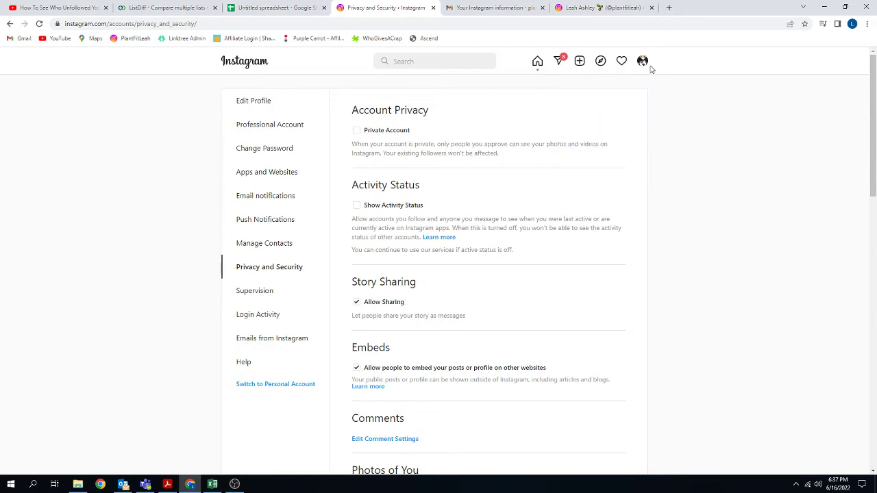
# View the Instagram information email in Gmail, and open the followers_and_following folder inside the downloaded zip in File Explorer
pyautogui.click(470, 13)
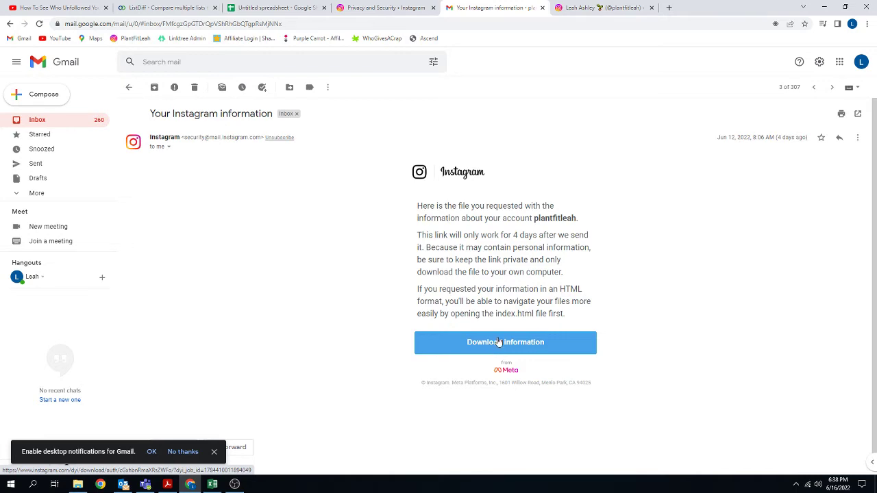
pyautogui.click(78, 484)
pyautogui.click(162, 101)
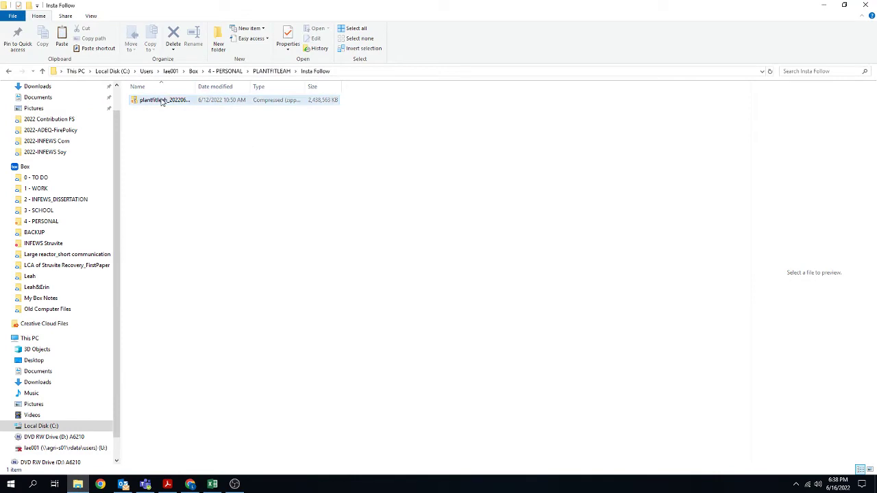
pyautogui.doubleClick(162, 101)
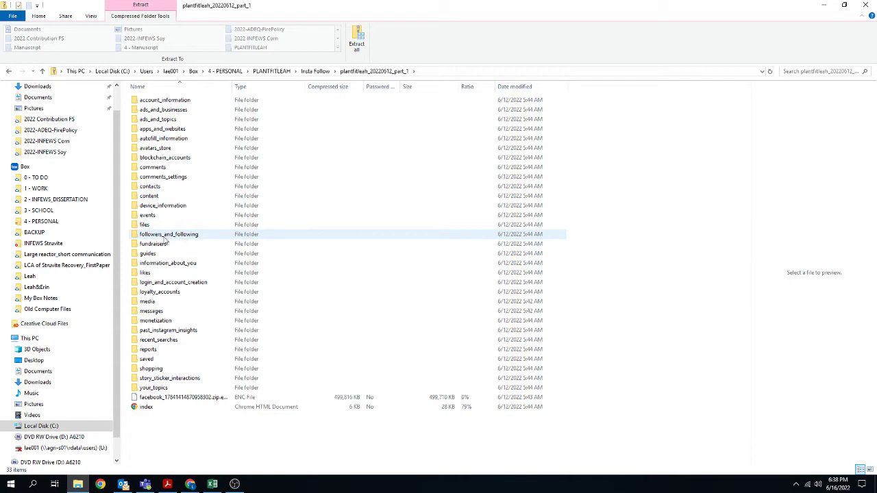
pyautogui.doubleClick(164, 236)
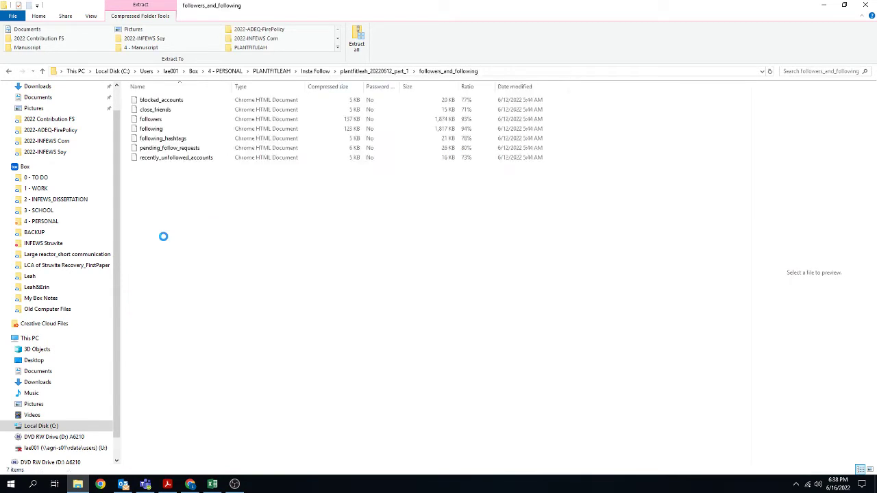
# Open the followers file from the followers_and_following folder in Chrome and glance through its accounts
pyautogui.click(147, 122)
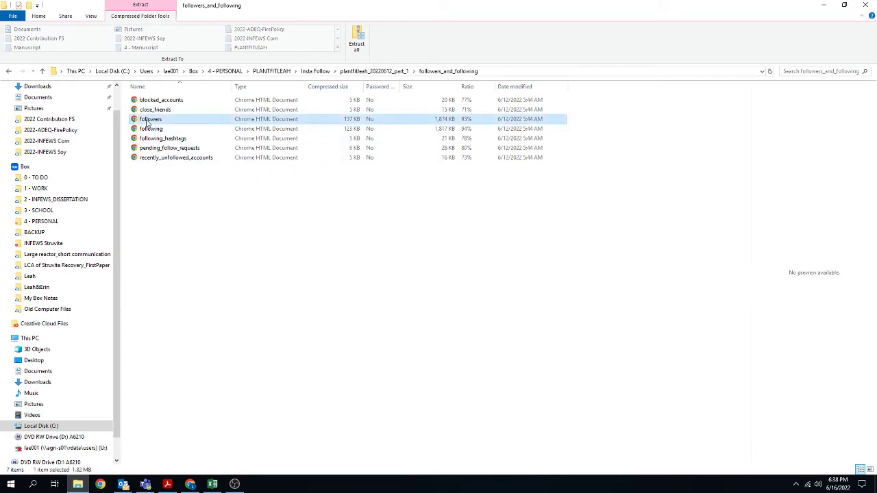
pyautogui.doubleClick(146, 122)
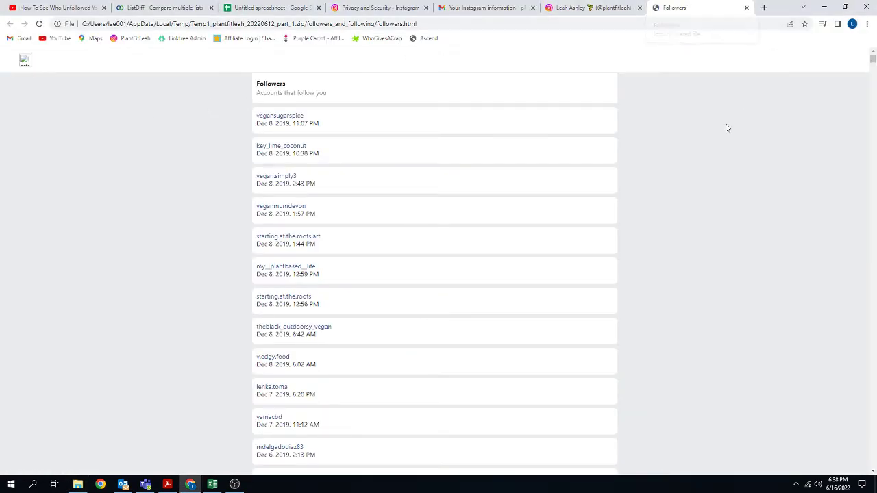
pyautogui.scroll(-2, 527, 351)
pyautogui.scroll(2, 521, 348)
# Open the following file from the same folder in Chrome and look at the Followers and Following pages in turn
pyautogui.click(78, 486)
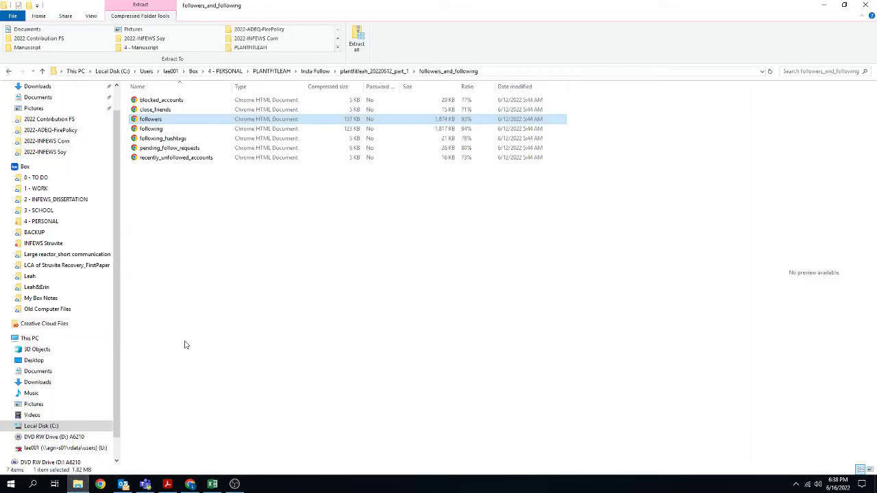
pyautogui.click(163, 131)
pyautogui.doubleClick(164, 130)
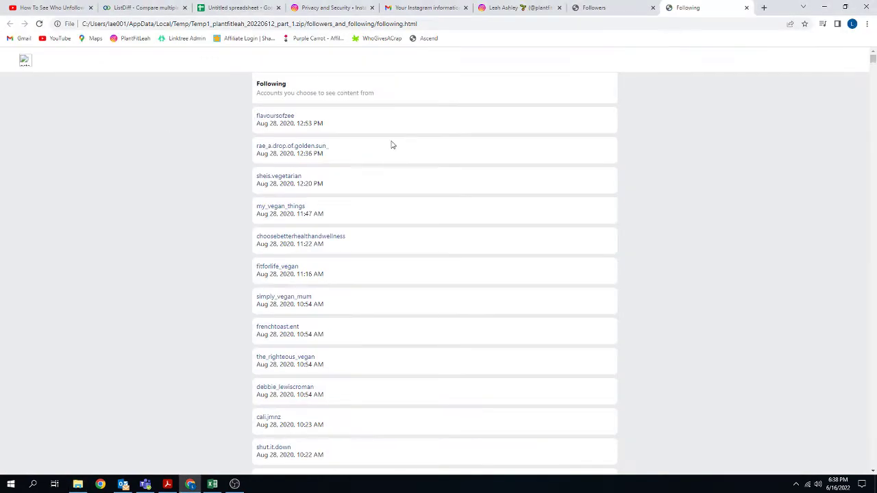
pyautogui.click(644, 6)
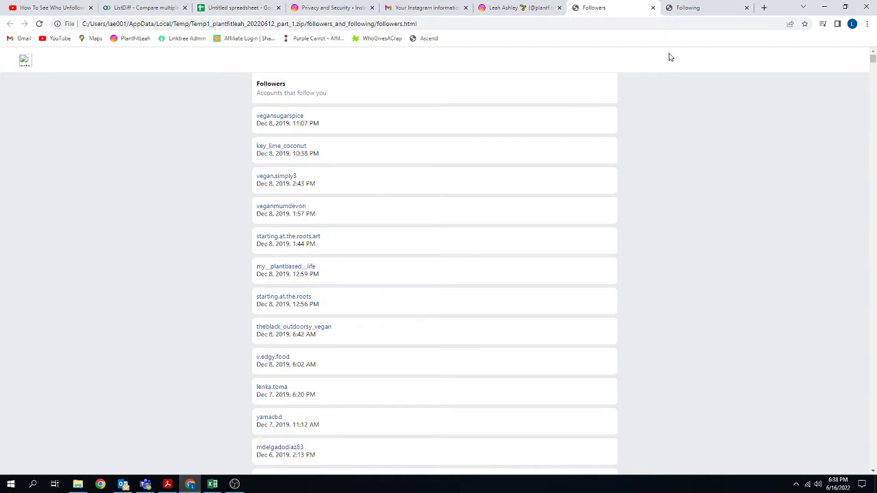
pyautogui.click(694, 9)
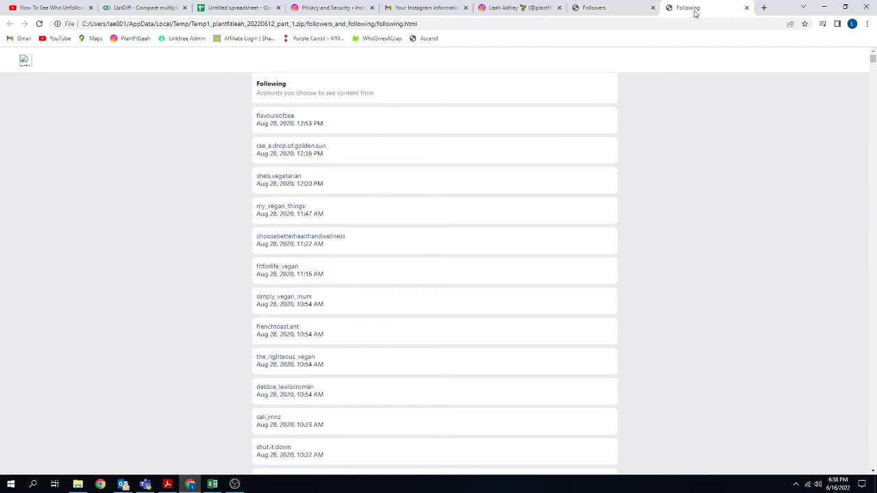
pyautogui.click(606, 12)
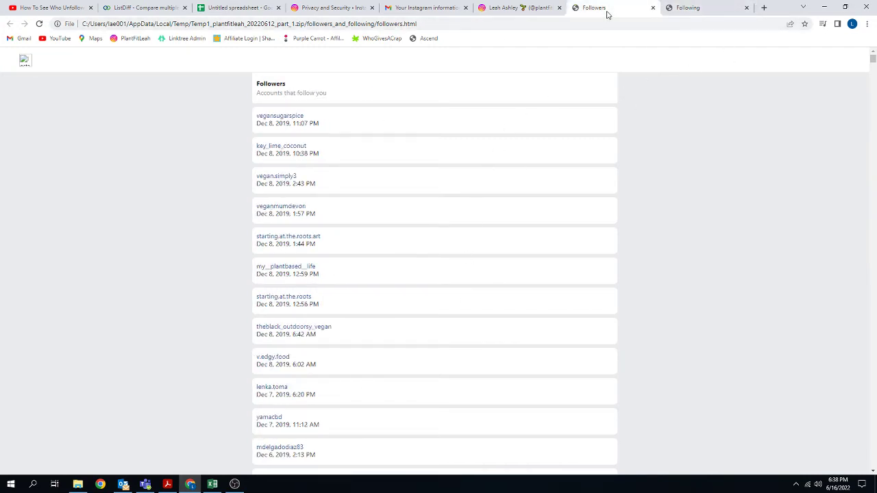
# Bring up the ListDiff comparison page and place the cursor in the empty List A box
pyautogui.click(59, 10)
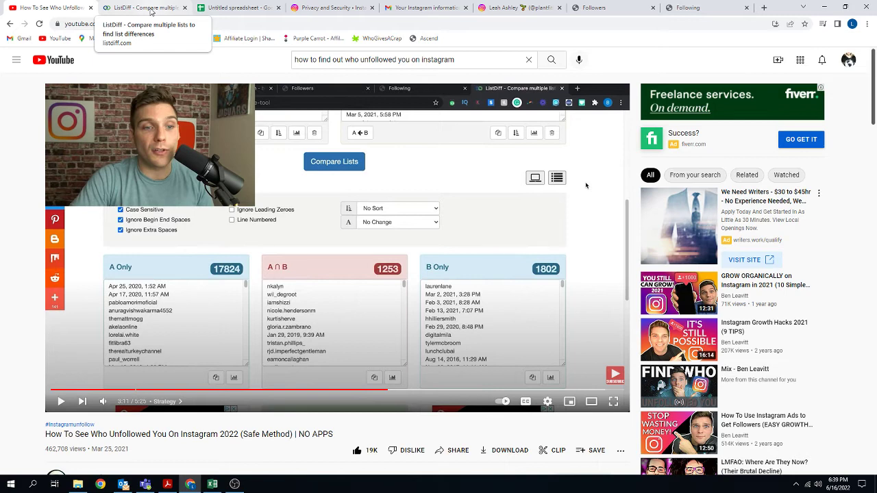
pyautogui.click(151, 9)
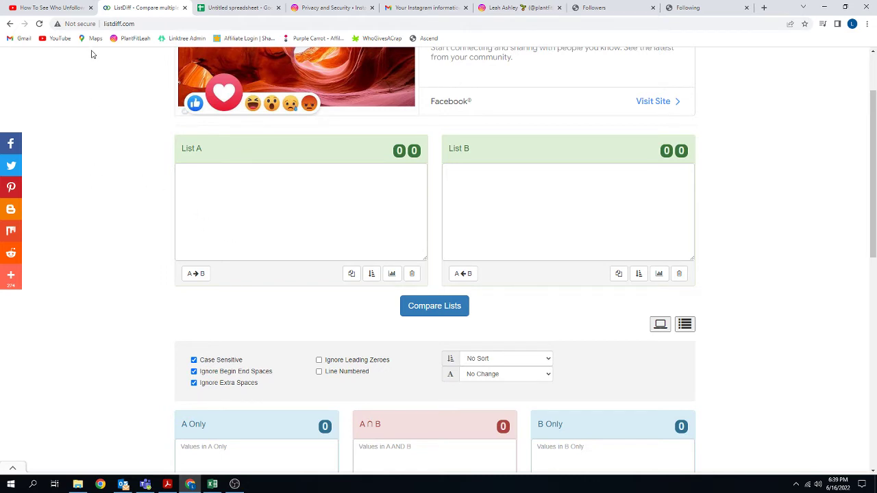
pyautogui.scroll(2, 183, 230)
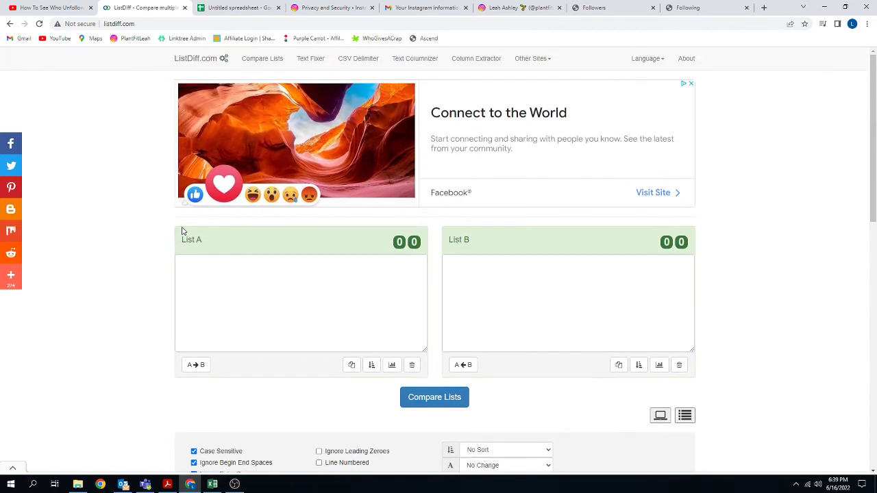
pyautogui.scroll(-1, 183, 231)
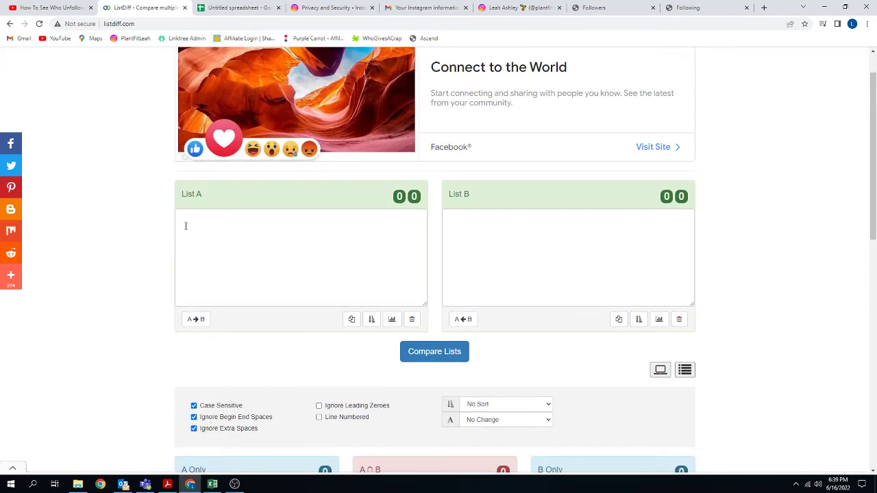
pyautogui.click(222, 227)
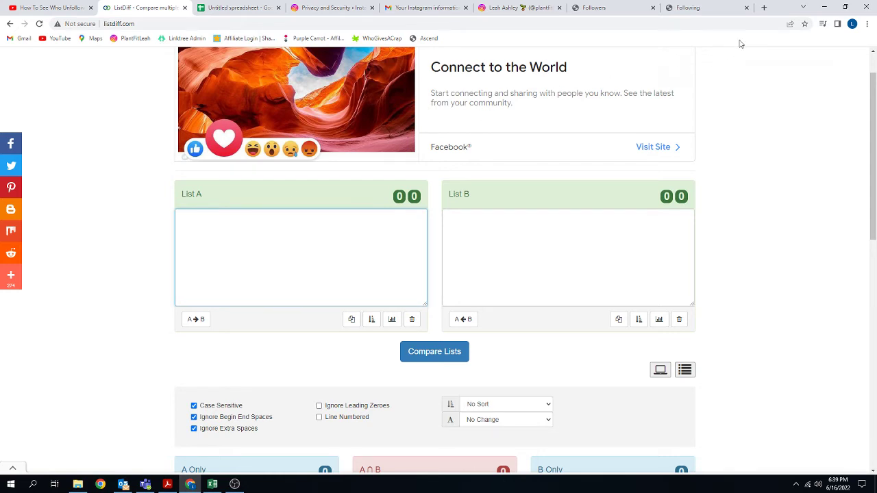
# Rewind the YouTube video to about 2:48 to check which lists belong in List A and List B
pyautogui.click(595, 8)
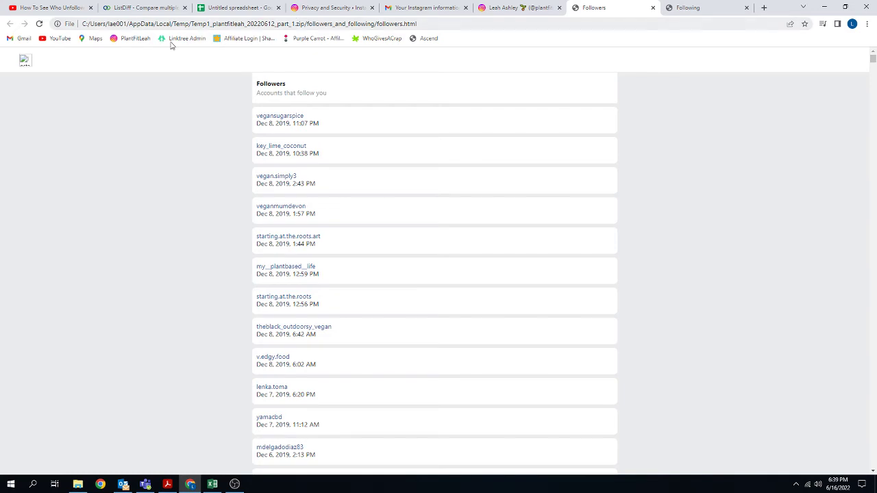
pyautogui.click(69, 10)
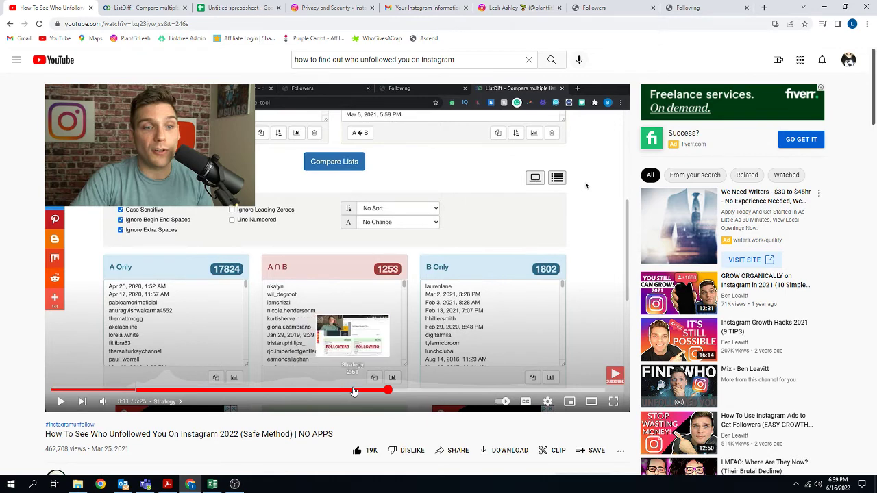
pyautogui.click(353, 390)
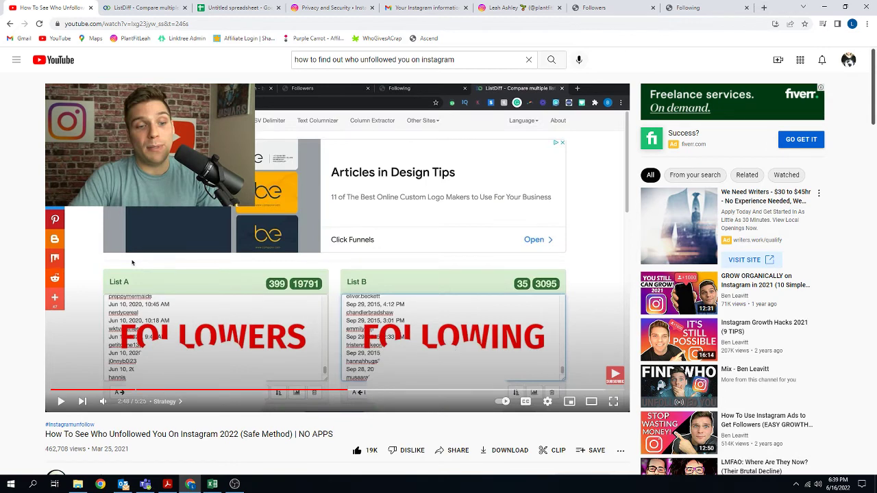
# Select all account entries on the Followers page, from the first account to the last, and copy them
pyautogui.click(607, 8)
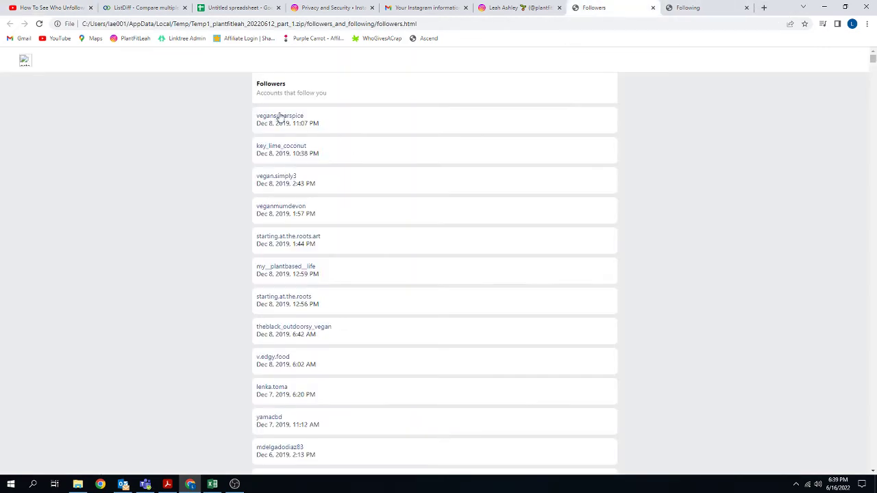
pyautogui.moveTo(254, 117); pyautogui.dragTo(322, 121)
pyautogui.hotkey('ctrl', 'shift', 'End')
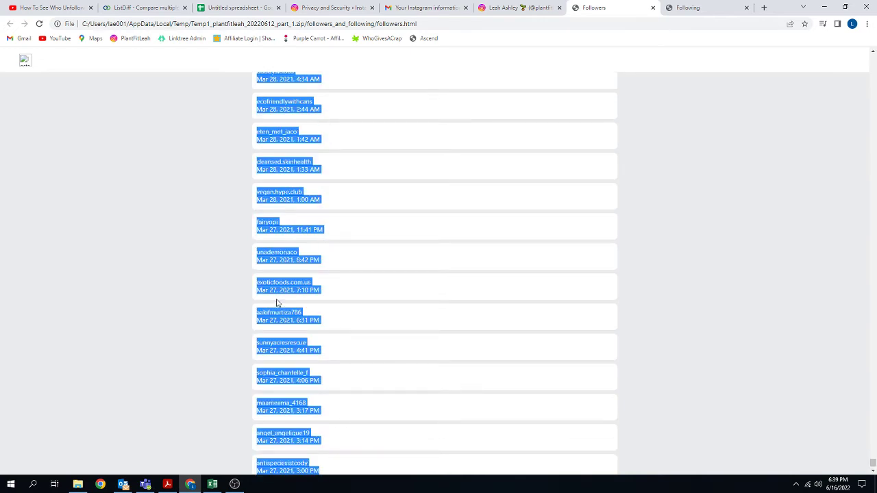
pyautogui.scroll(-1, 277, 303)
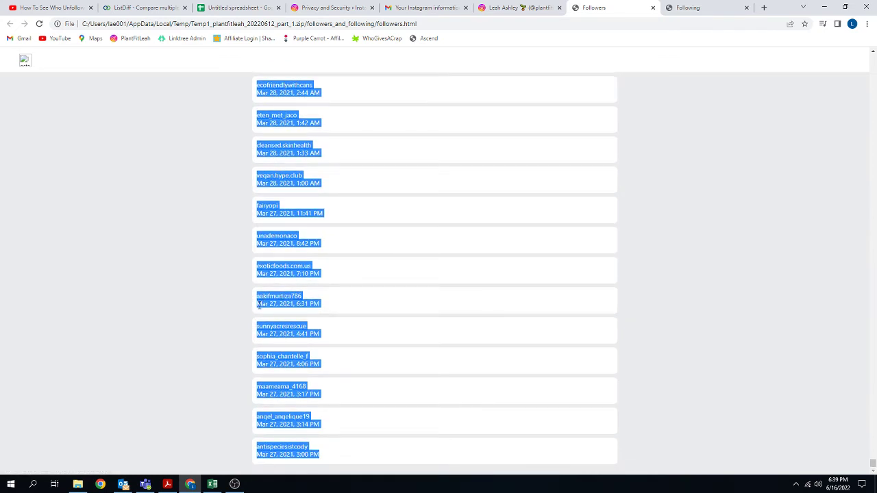
pyautogui.rightClick(259, 306)
pyautogui.click(276, 312)
# Paste the copied followers entries into List A on ListDiff
pyautogui.click(133, 9)
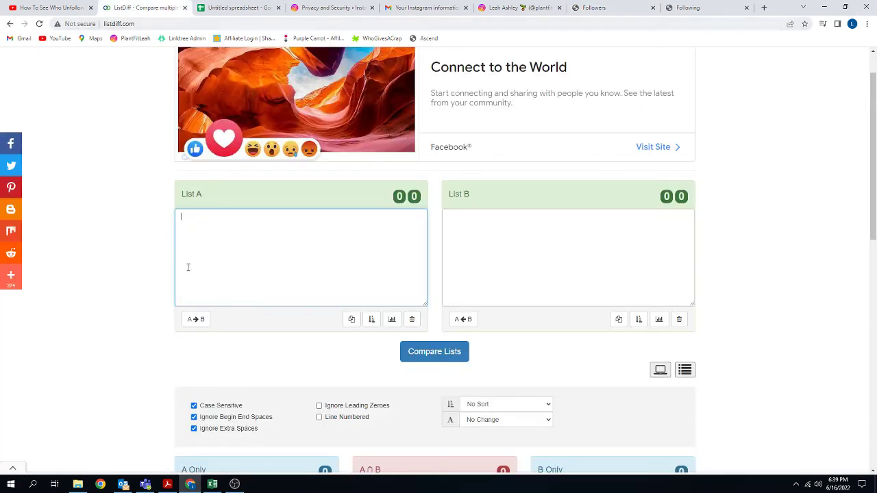
pyautogui.rightClick(183, 218)
pyautogui.click(208, 291)
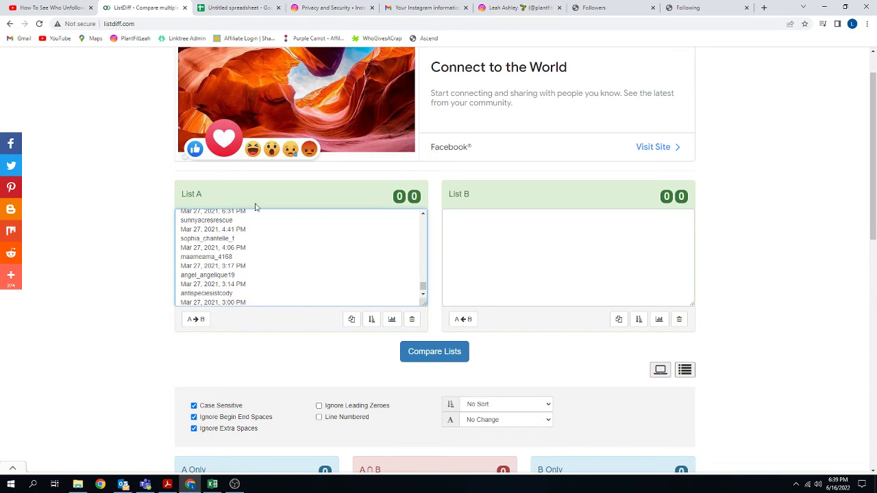
# Select all account entries on the Following page, from the first account to the last, and copy them
pyautogui.click(700, 9)
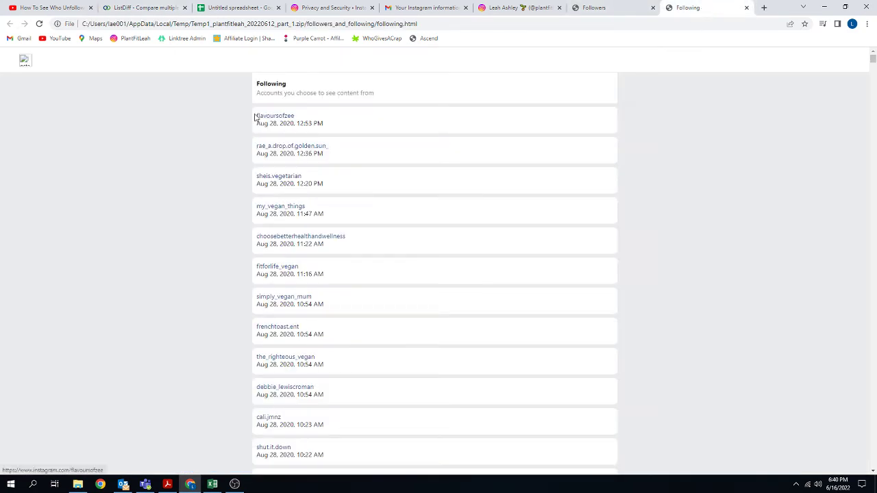
pyautogui.moveTo(254, 118); pyautogui.dragTo(326, 125)
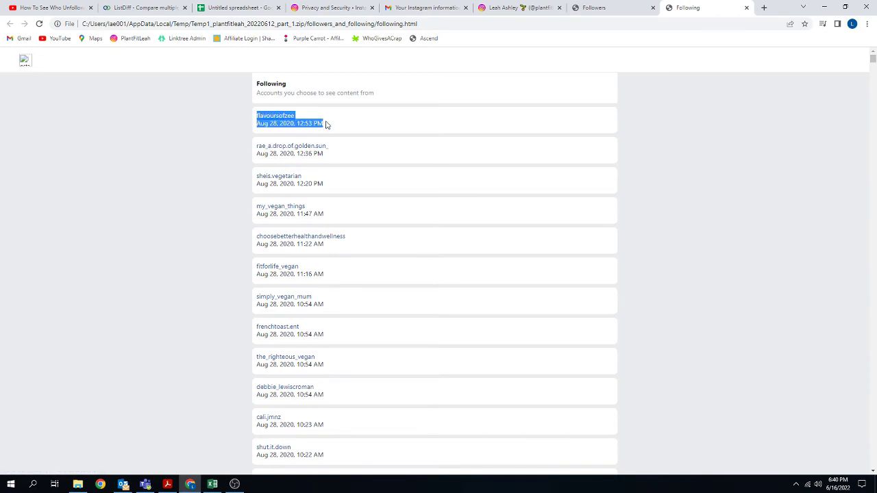
pyautogui.hotkey('ctrl', 'shift', 'End')
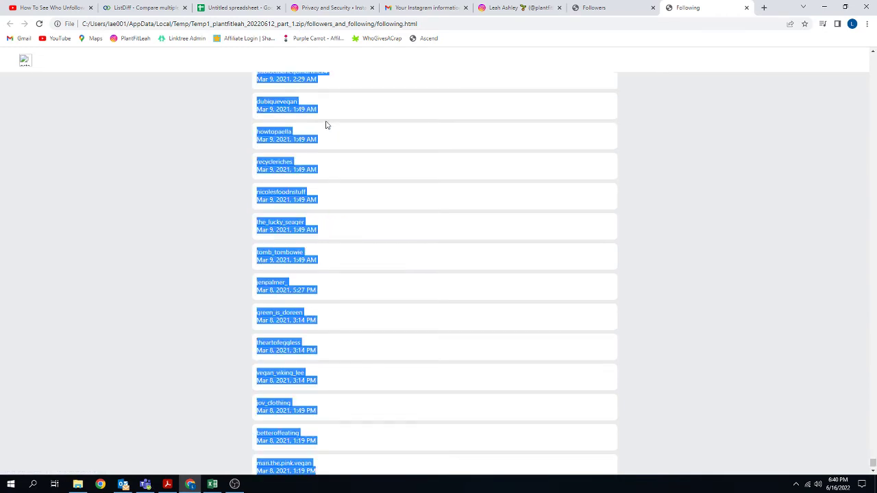
pyautogui.rightClick(272, 200)
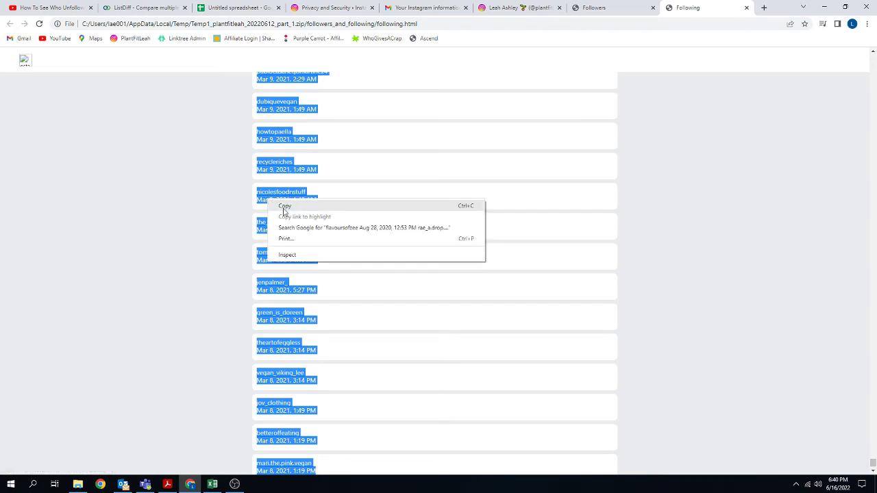
pyautogui.click(285, 206)
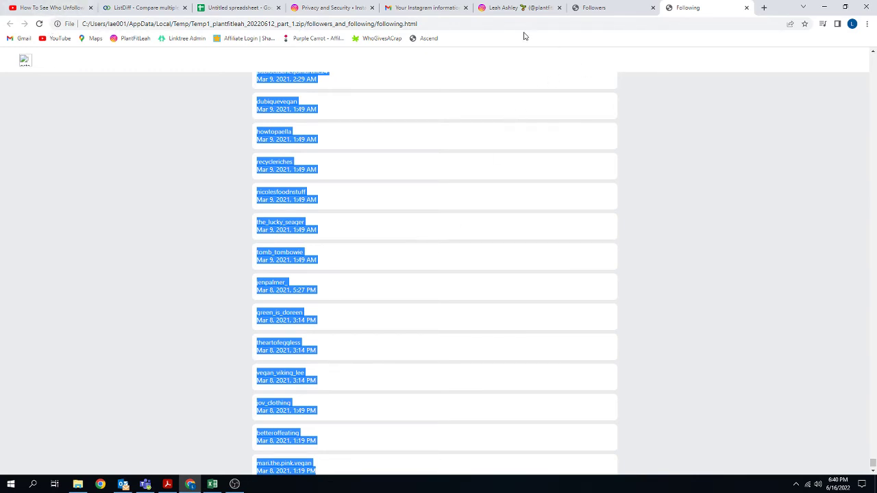
# Paste the copied following entries into List B on ListDiff
pyautogui.click(149, 11)
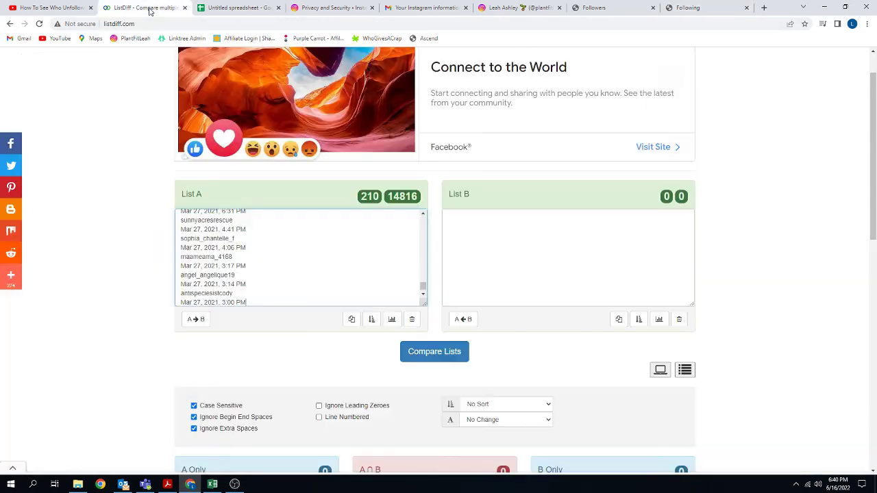
pyautogui.click(468, 253)
pyautogui.rightClick(455, 222)
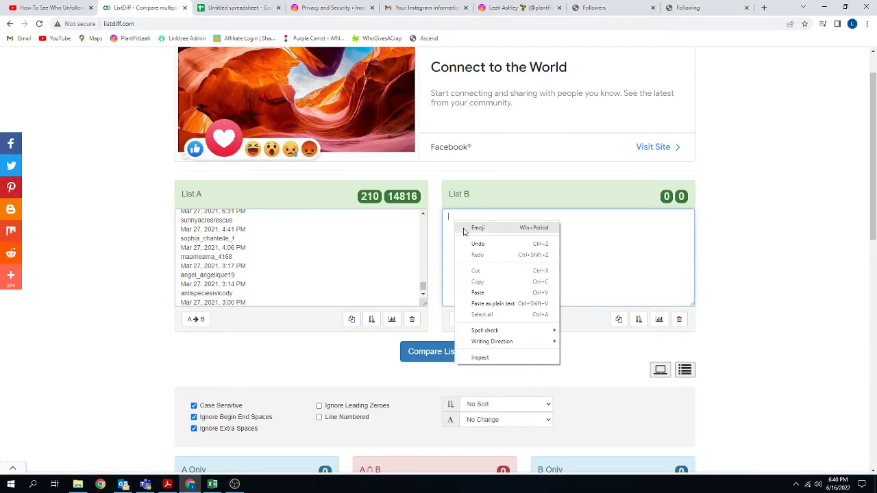
pyautogui.click(476, 293)
# Run the comparison of List A and List B
pyautogui.scroll(5, 578, 294)
pyautogui.scroll(-2, 579, 299)
pyautogui.click(421, 352)
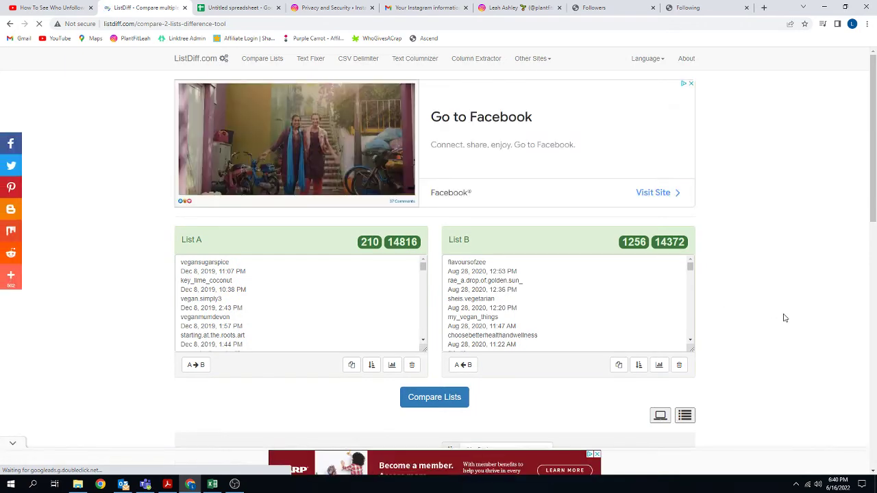
# Review the comparison results against the two source lists, checking which entries appear under B Only
pyautogui.scroll(-3, 774, 311)
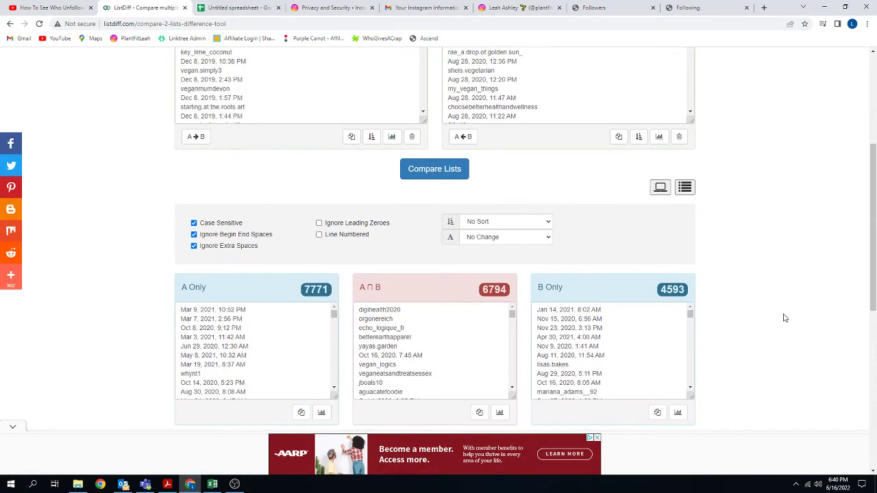
pyautogui.scroll(-1, 786, 318)
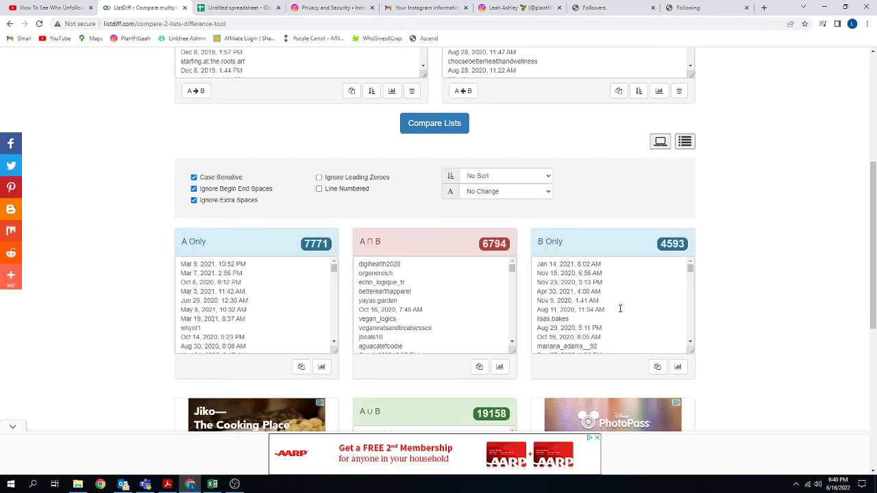
pyautogui.scroll(2, 623, 310)
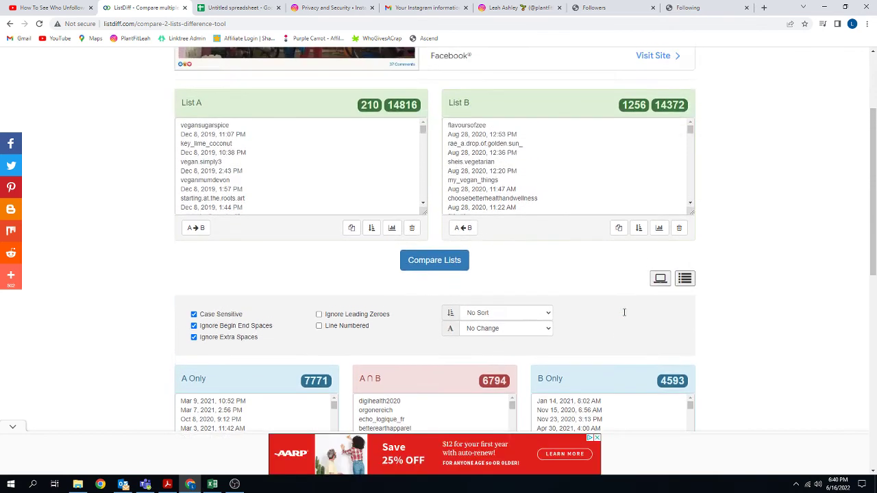
pyautogui.scroll(-2, 623, 315)
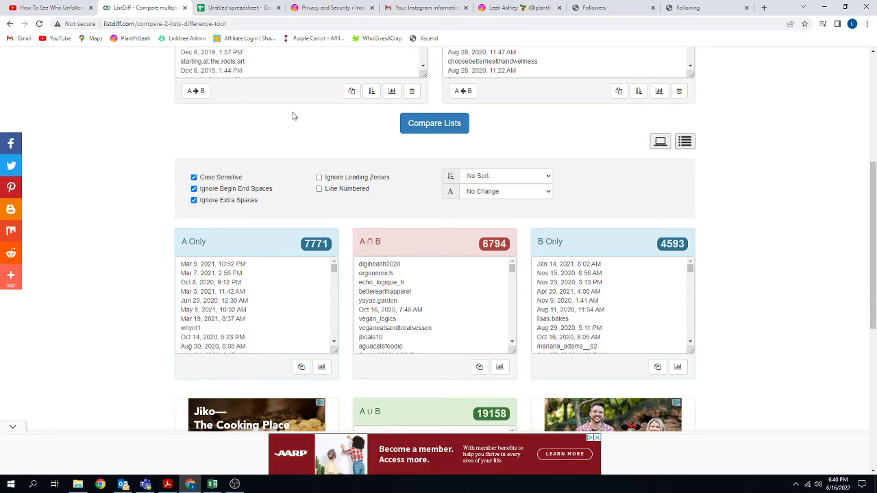
pyautogui.scroll(1, 299, 127)
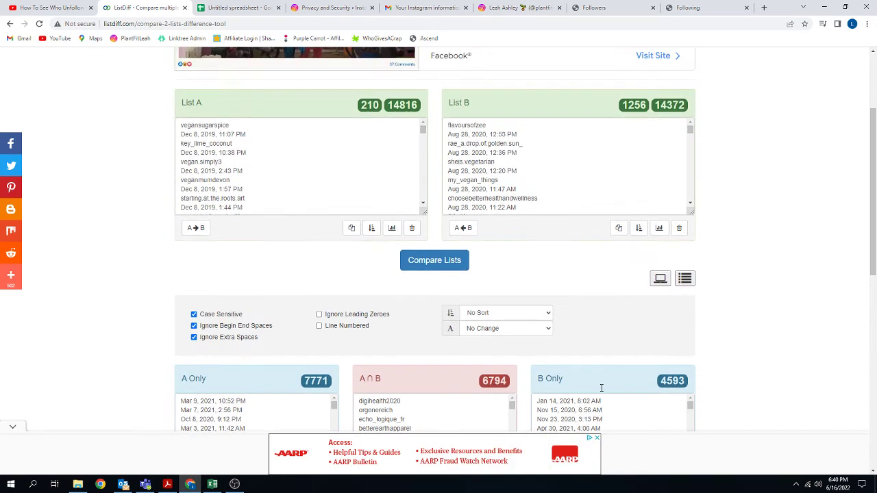
pyautogui.scroll(-3, 602, 388)
pyautogui.scroll(-1, 739, 374)
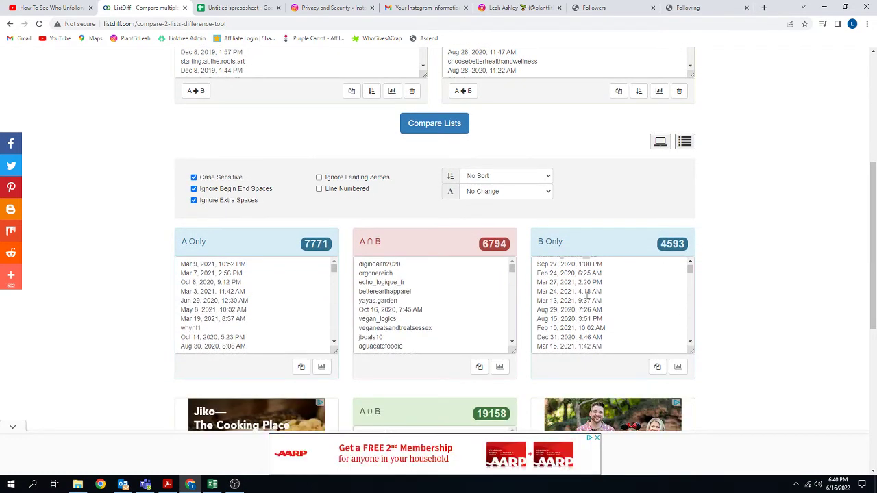
pyautogui.scroll(-2, 652, 310)
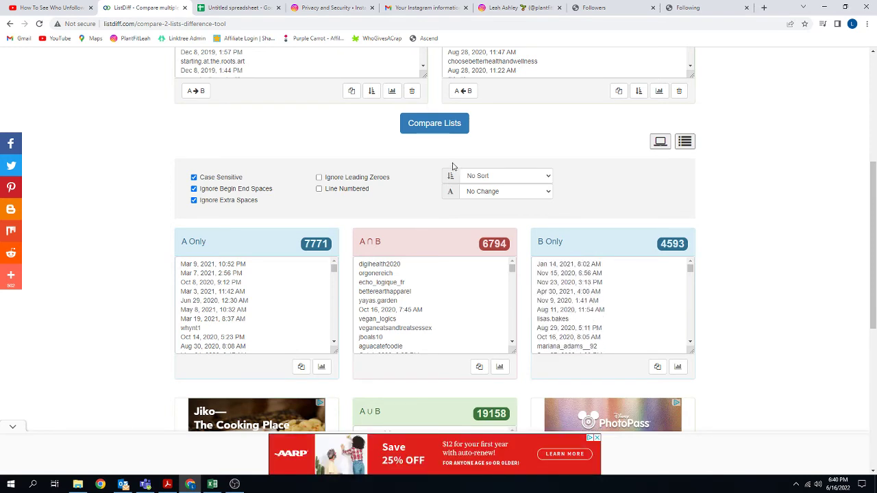
# Set the result sorting to Sort A->z and compare the lists again
pyautogui.click(538, 177)
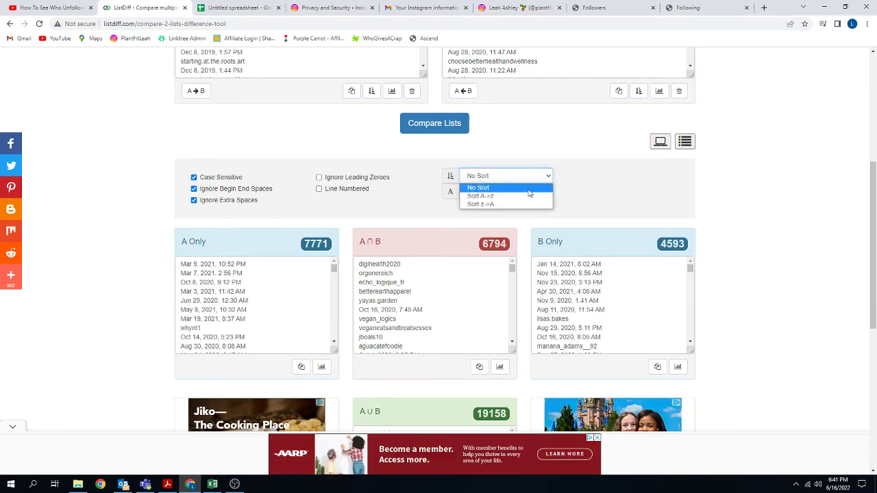
pyautogui.click(535, 193)
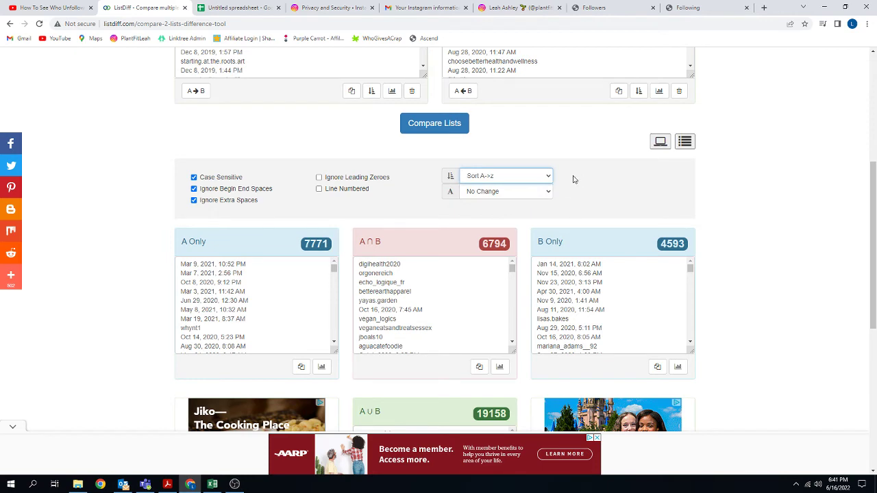
pyautogui.click(442, 131)
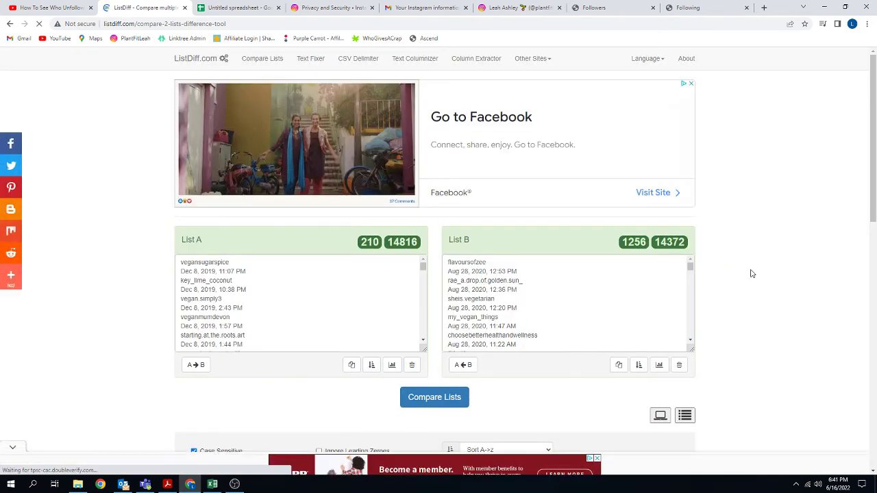
# Skip past the date entries in the sorted B Only list and examine the account names at its end
pyautogui.scroll(-4, 752, 272)
pyautogui.scroll(-1, 752, 272)
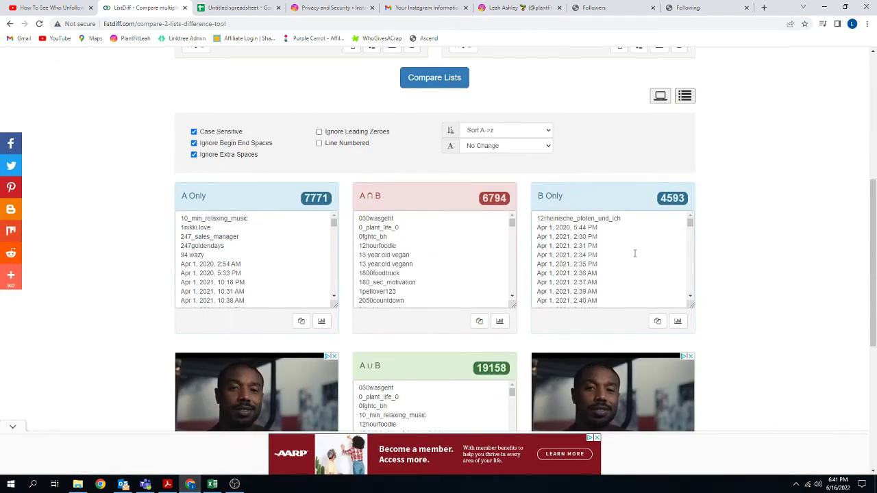
pyautogui.scroll(-8, 635, 253)
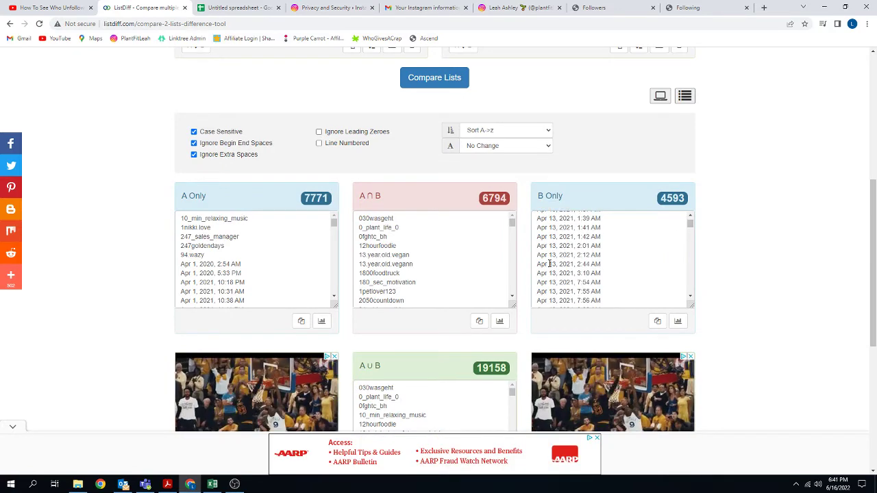
pyautogui.moveTo(689, 224); pyautogui.dragTo(692, 297)
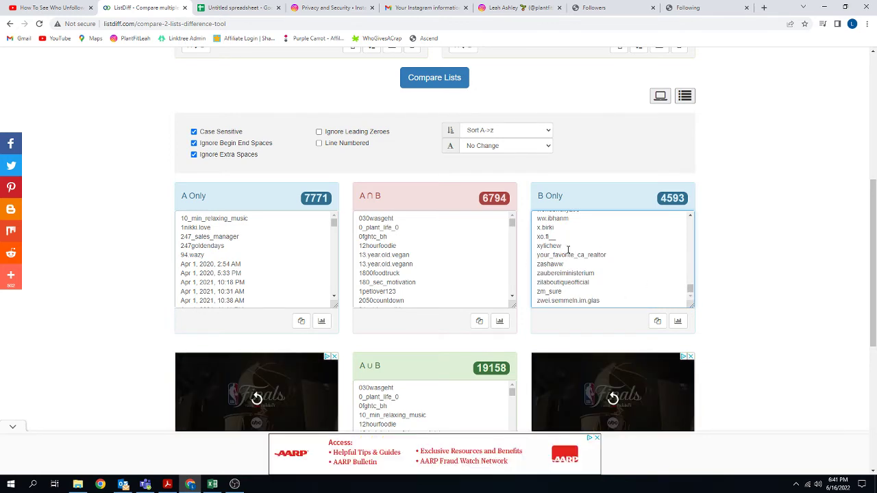
pyautogui.scroll(10, 613, 274)
pyautogui.scroll(10, 615, 278)
pyautogui.scroll(8, 617, 281)
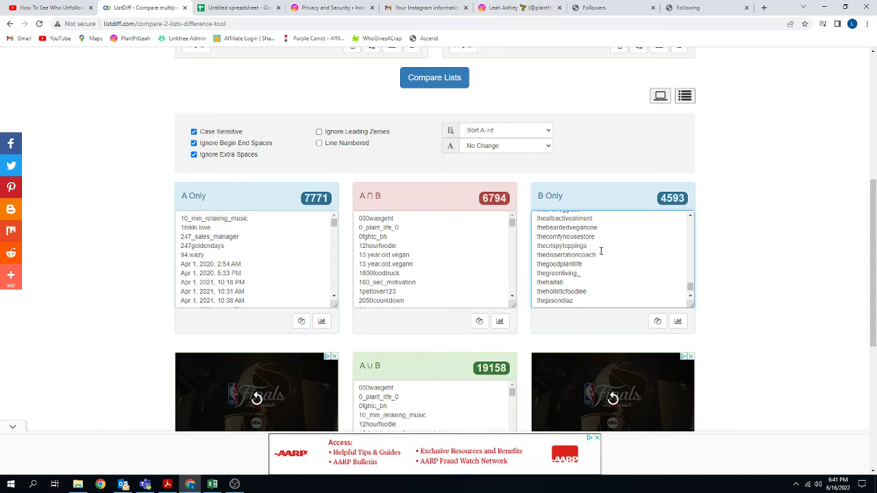
pyautogui.scroll(6, 601, 252)
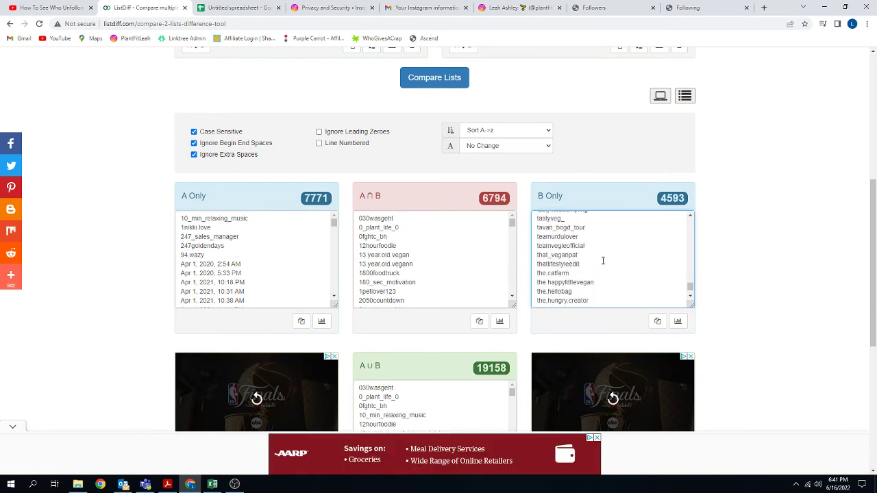
# Look back through the B Only account names from those starting with c to the ones starting with an underscore
pyautogui.moveTo(691, 289); pyautogui.dragTo(691, 282)
pyautogui.scroll(-3, 656, 278)
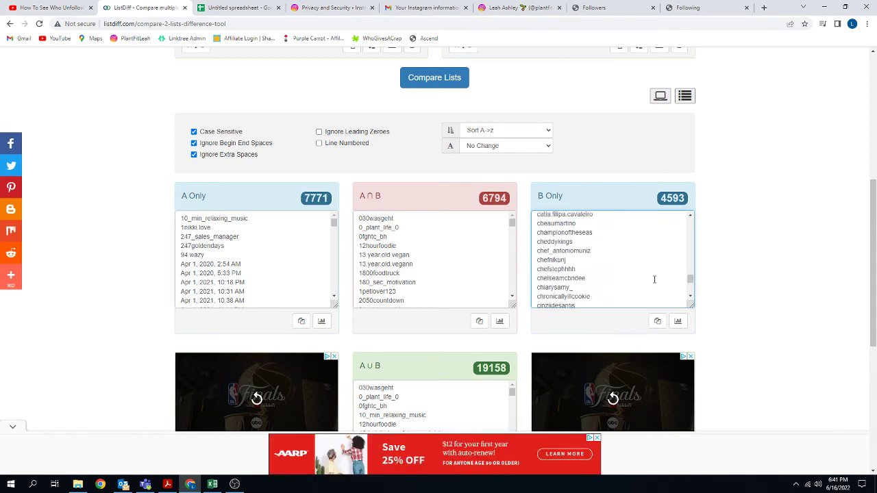
pyautogui.scroll(1, 655, 286)
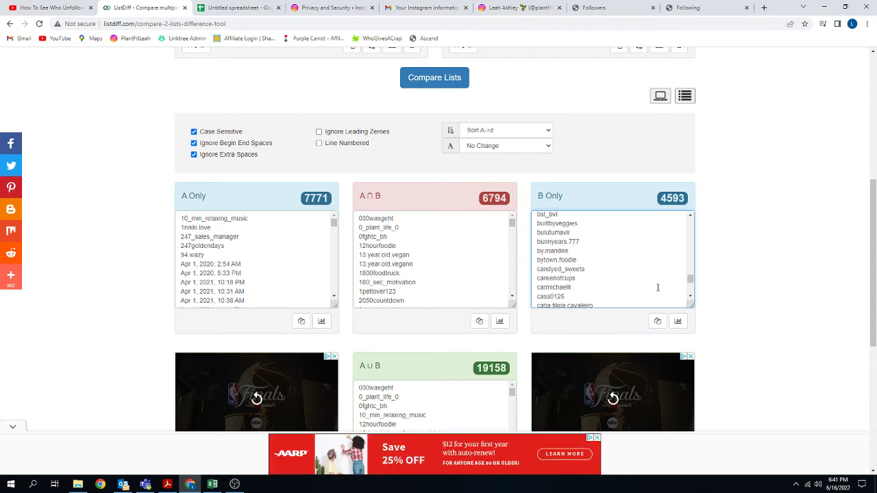
pyautogui.scroll(1, 655, 285)
pyautogui.scroll(2, 655, 285)
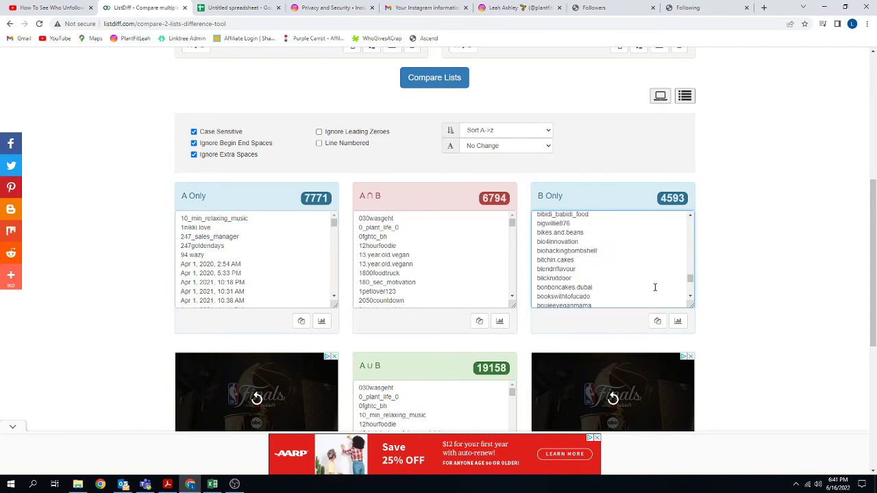
pyautogui.scroll(2, 653, 292)
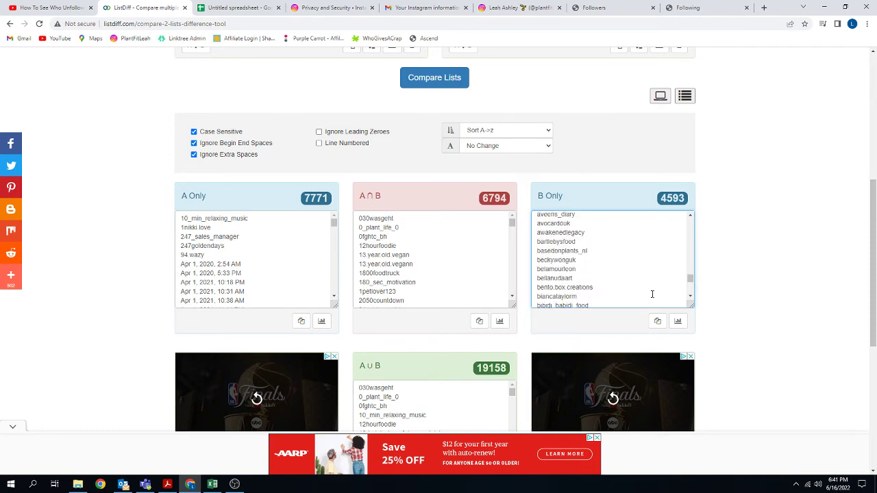
pyautogui.scroll(3, 651, 294)
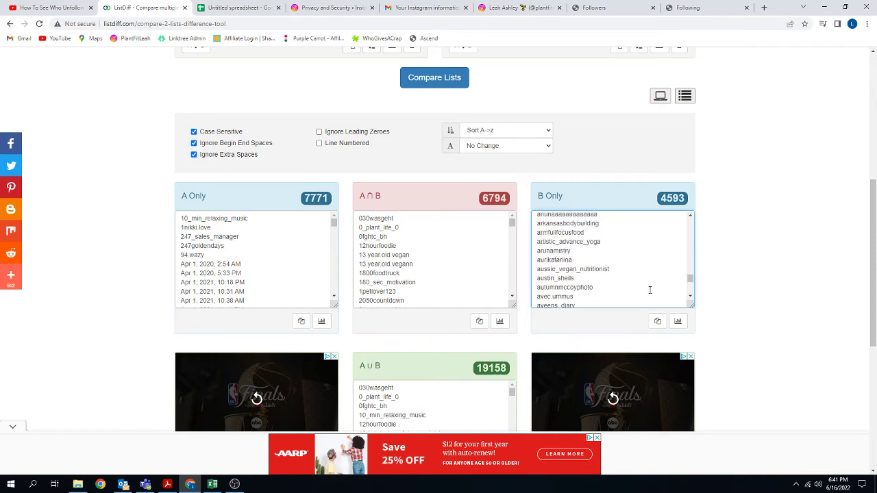
pyautogui.scroll(4, 647, 288)
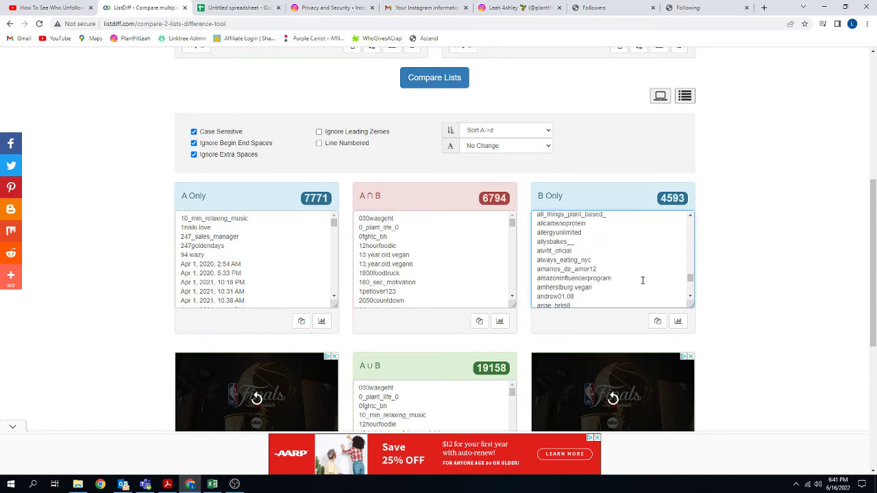
pyautogui.scroll(1, 643, 280)
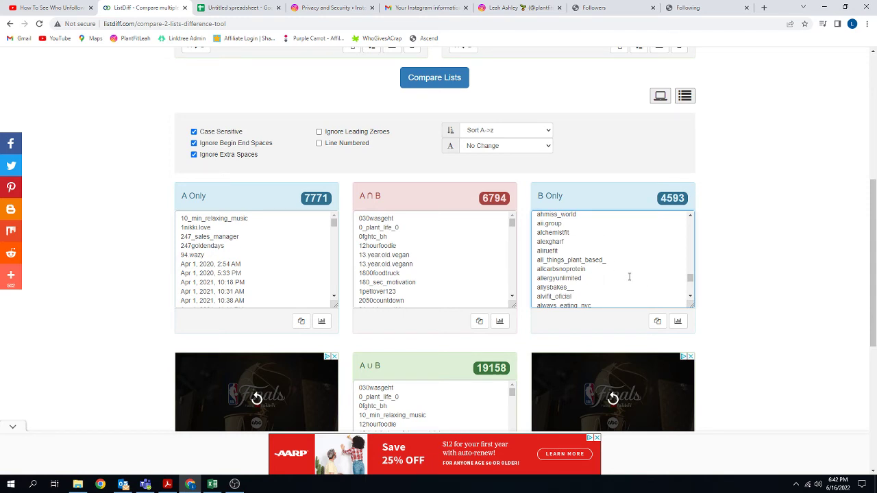
pyautogui.scroll(1, 630, 274)
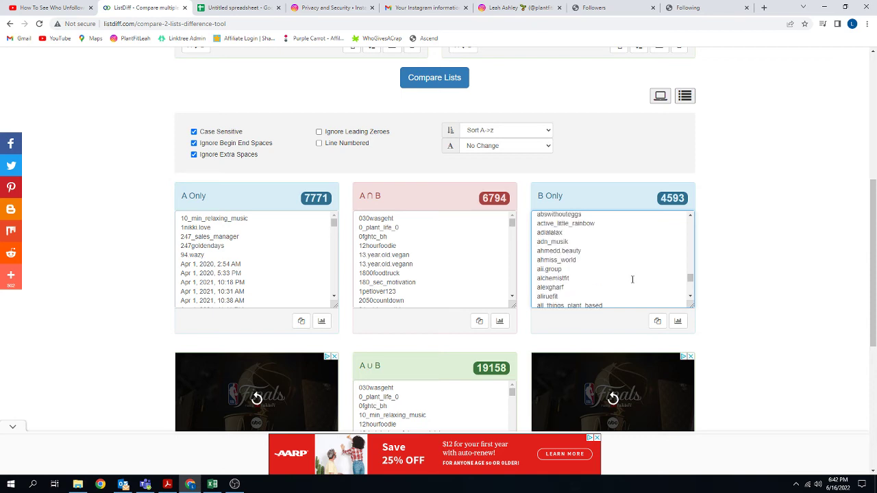
pyautogui.scroll(1, 632, 279)
pyautogui.scroll(4, 633, 280)
pyautogui.scroll(-2, 633, 280)
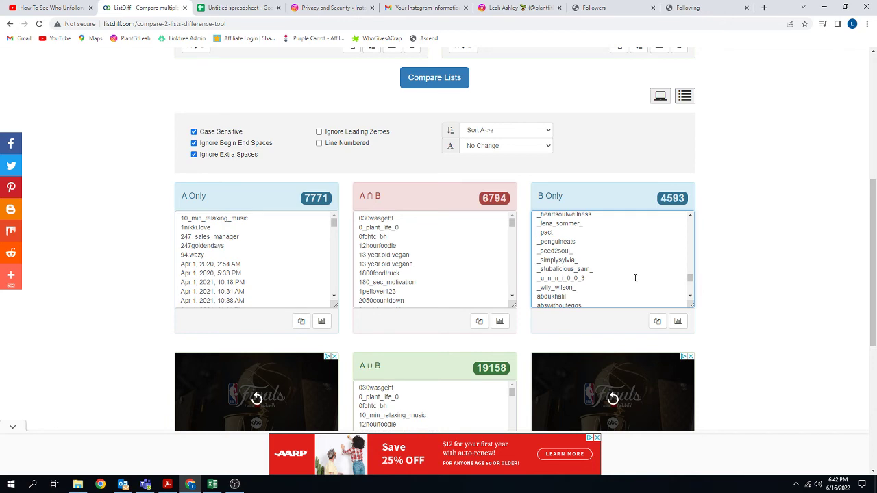
# Switch to the Unfollows workbook in Excel and review the account names on the Not Following sheet
pyautogui.click(213, 484)
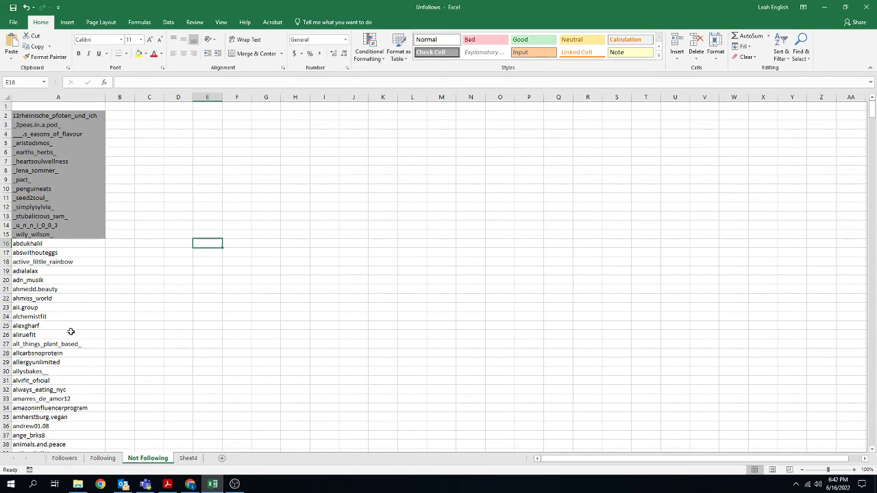
pyautogui.scroll(-2, 72, 327)
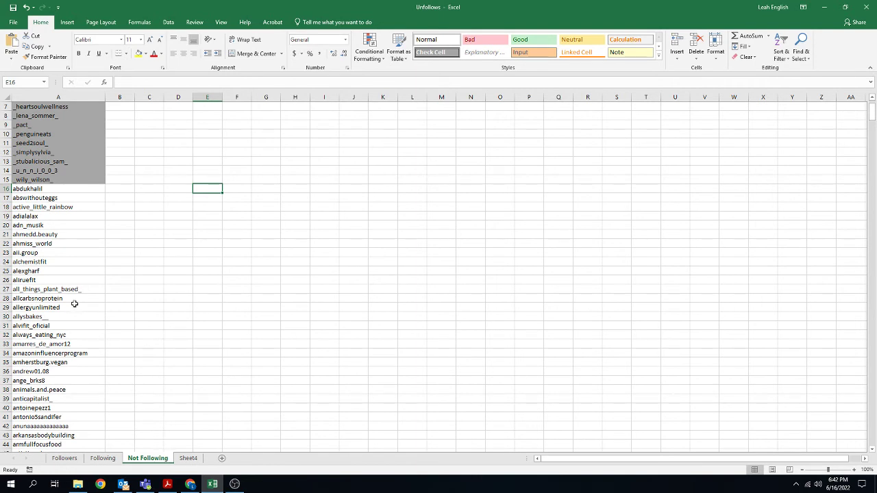
pyautogui.scroll(1, 75, 304)
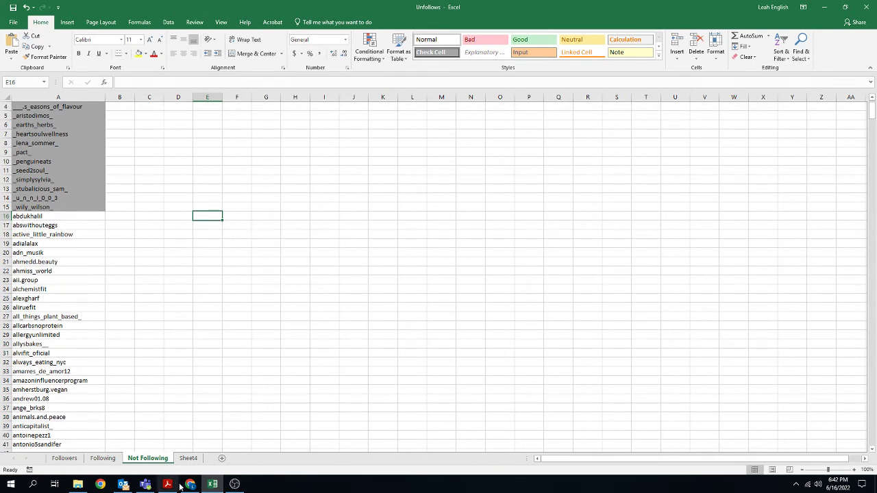
# Switch to Chrome, copy the B Only results from ListDiff, and paste them into the blank Google Sheets spreadsheet starting at cell A1
pyautogui.click(190, 484)
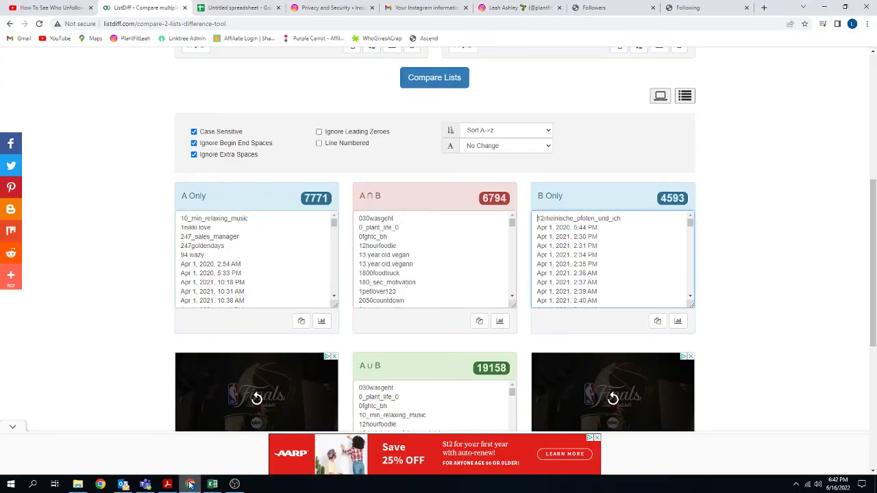
pyautogui.click(657, 320)
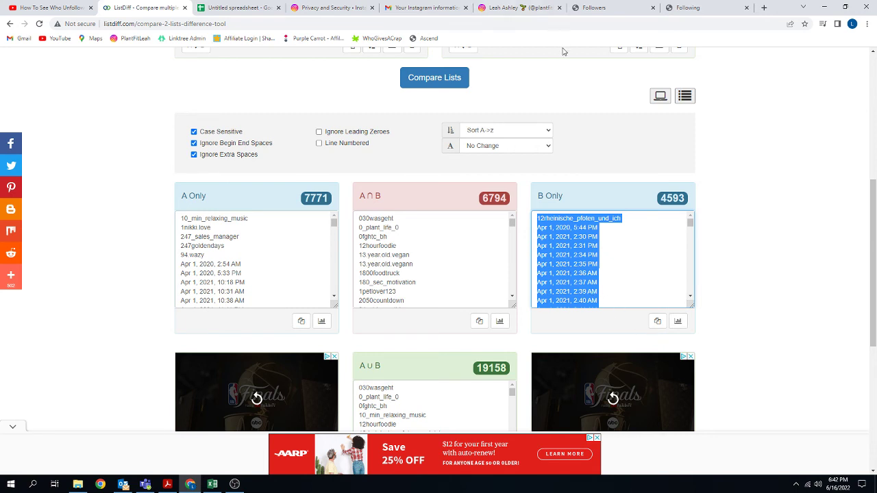
pyautogui.click(237, 9)
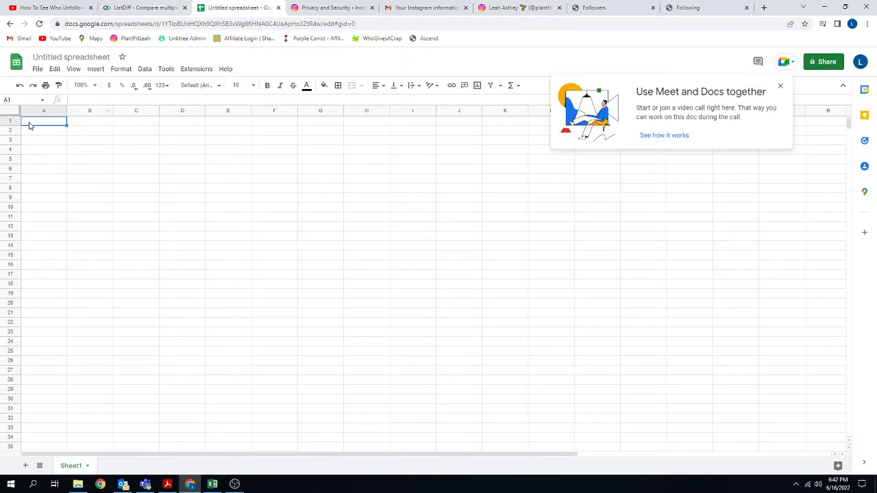
pyautogui.rightClick(29, 125)
pyautogui.click(45, 163)
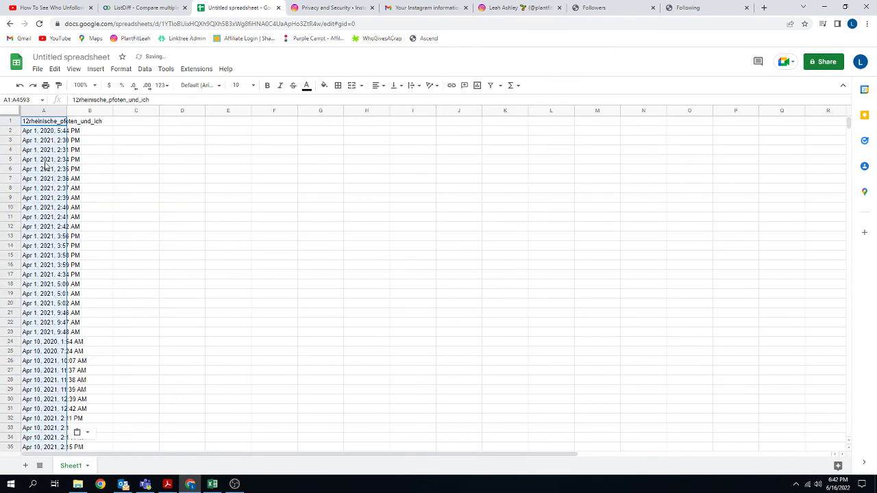
# Examine the date entries in column A of the spreadsheet and highlight their rows from row 2 downward
pyautogui.click(44, 164)
pyautogui.scroll(-10, 188, 270)
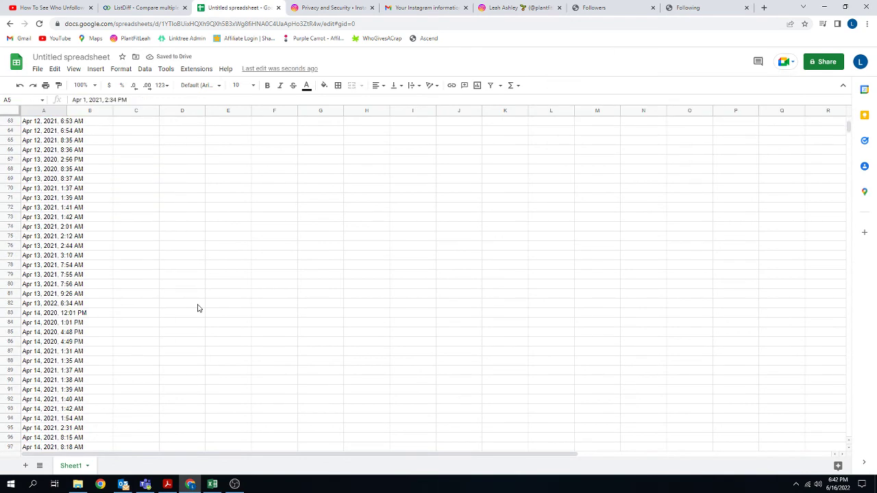
pyautogui.scroll(5, 198, 308)
pyautogui.scroll(-5, 198, 310)
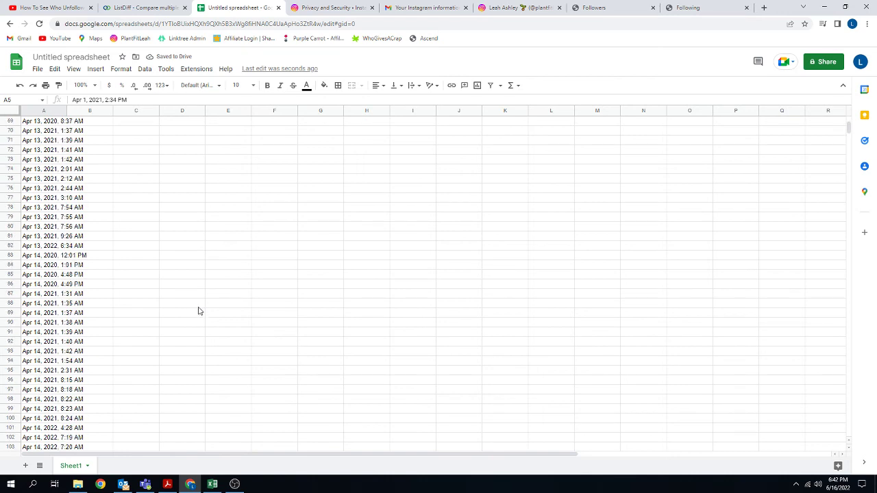
pyautogui.scroll(10, 198, 311)
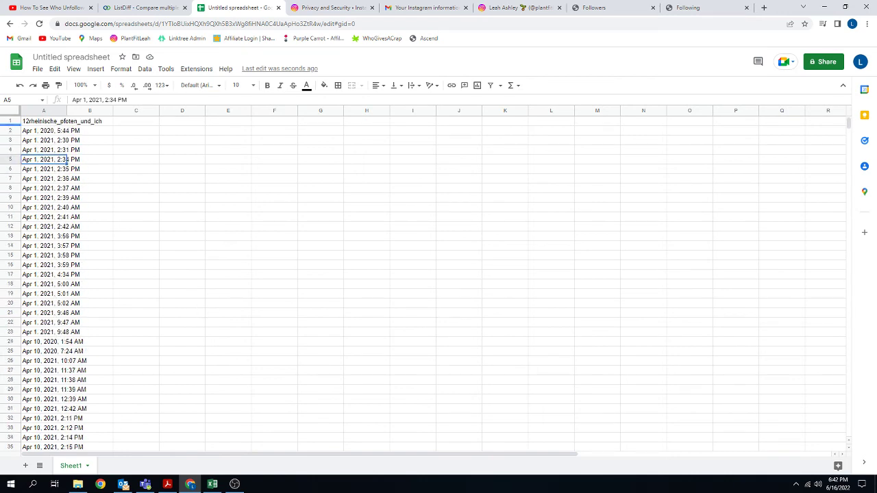
pyautogui.click(12, 131)
pyautogui.moveTo(12, 131); pyautogui.dragTo(196, 410)
pyautogui.click(331, 280)
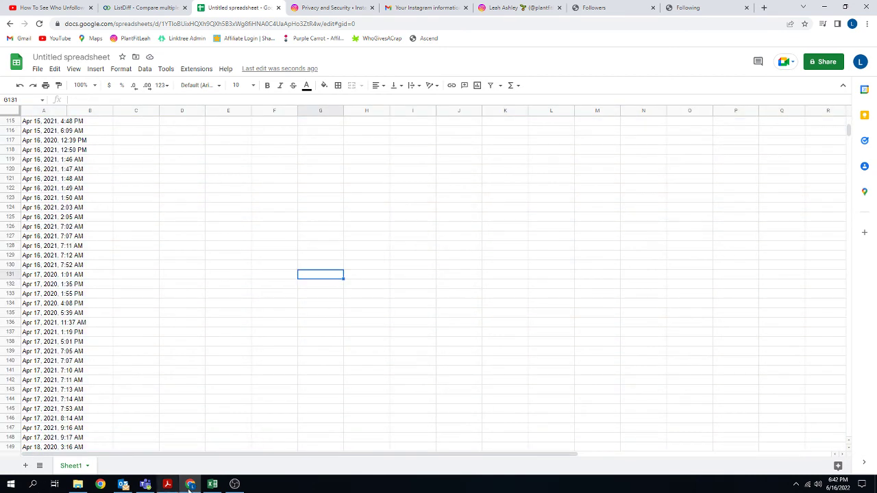
# Switch to the Unfollows workbook in Excel and highlight the grey-shaded accounts in A2:A15 on the Not Following sheet
pyautogui.hotkey('alt', 'Tab')
pyautogui.scroll(-4, 178, 308)
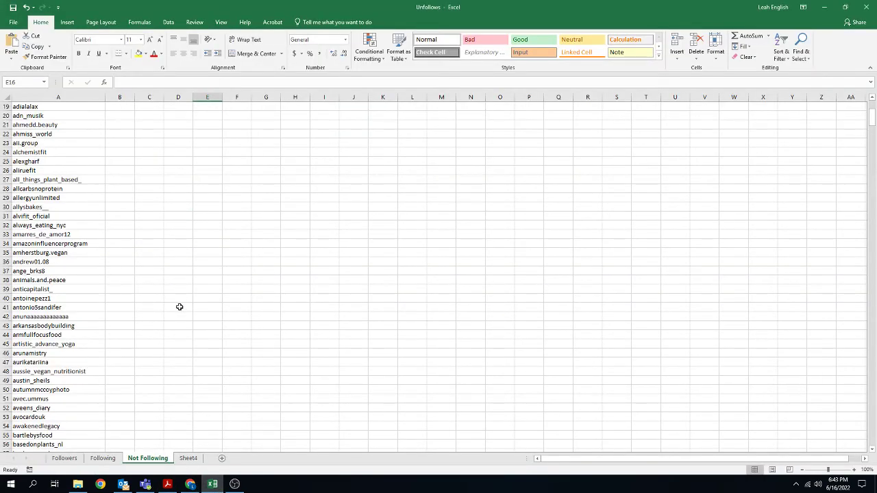
pyautogui.scroll(5, 180, 307)
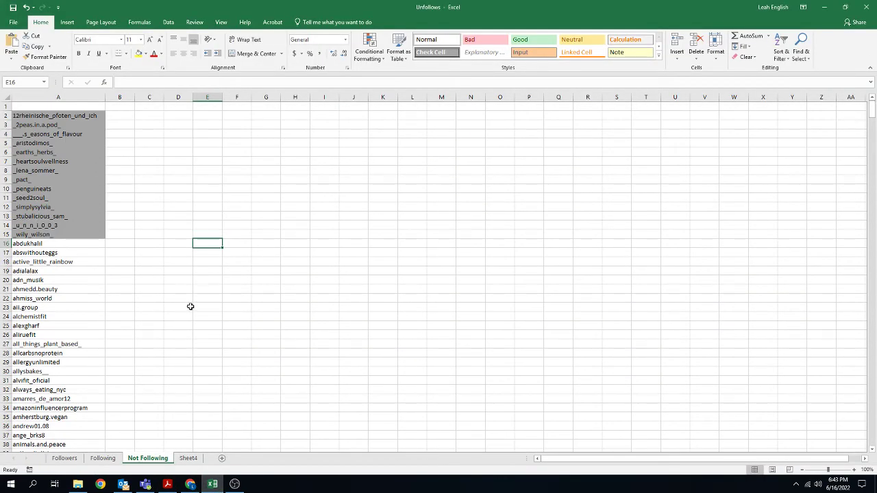
pyautogui.click(34, 116)
pyautogui.moveTo(33, 121); pyautogui.dragTo(40, 235)
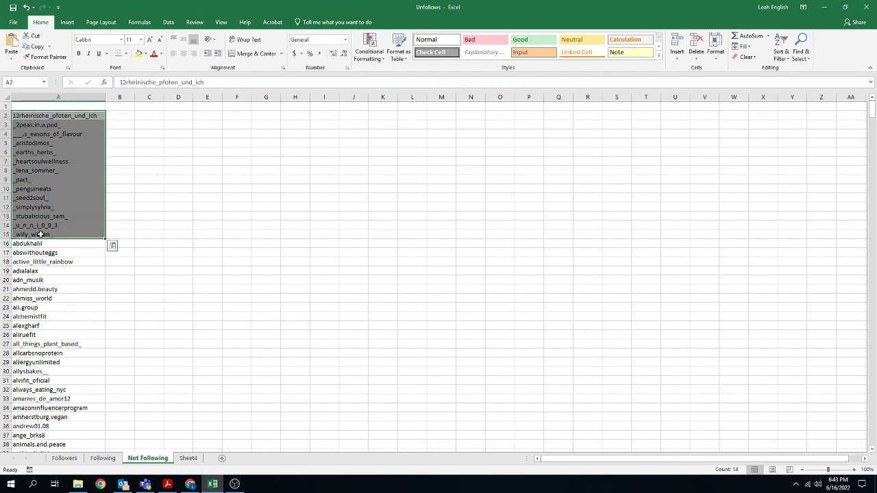
pyautogui.click(157, 215)
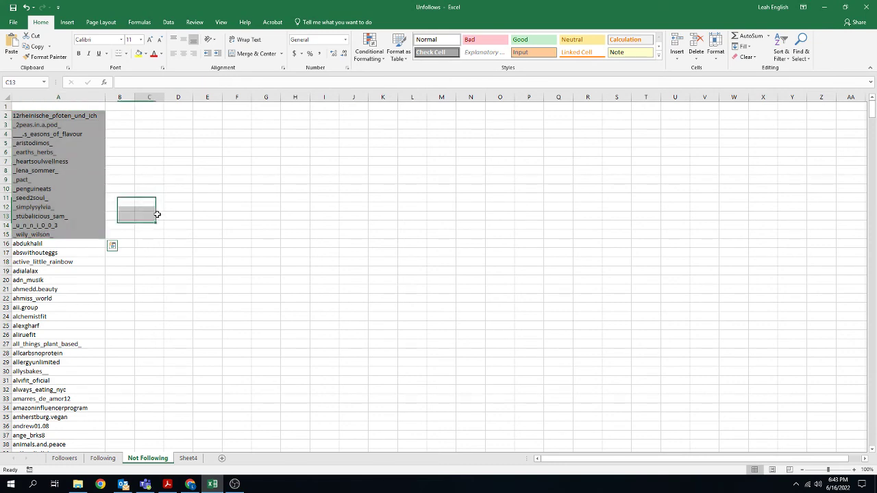
# Highlight successive batches of unshaded account names below row 15 on the Not Following sheet, ending with A48:A60
pyautogui.scroll(-2, 163, 220)
pyautogui.scroll(-2, 164, 219)
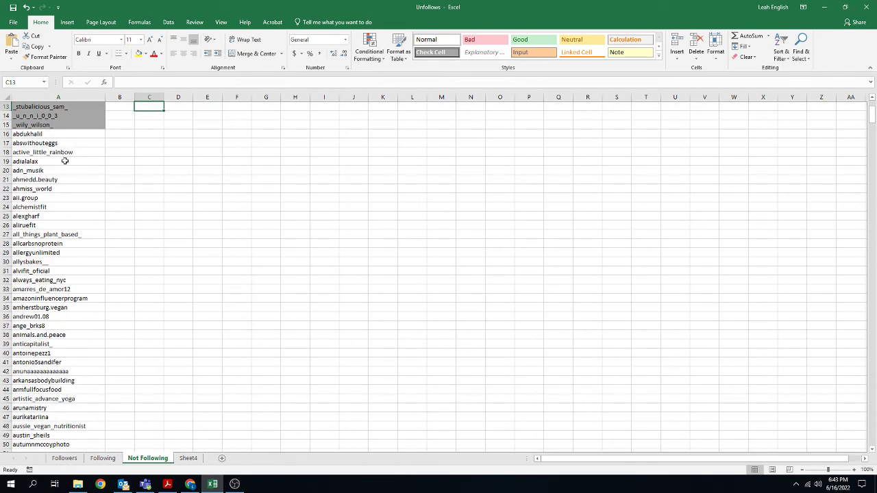
pyautogui.moveTo(64, 135); pyautogui.dragTo(66, 288)
pyautogui.scroll(-4, 181, 262)
pyautogui.moveTo(56, 192); pyautogui.dragTo(59, 304)
pyautogui.scroll(-5, 160, 299)
pyautogui.moveTo(45, 179); pyautogui.dragTo(61, 290)
pyautogui.scroll(9, 215, 250)
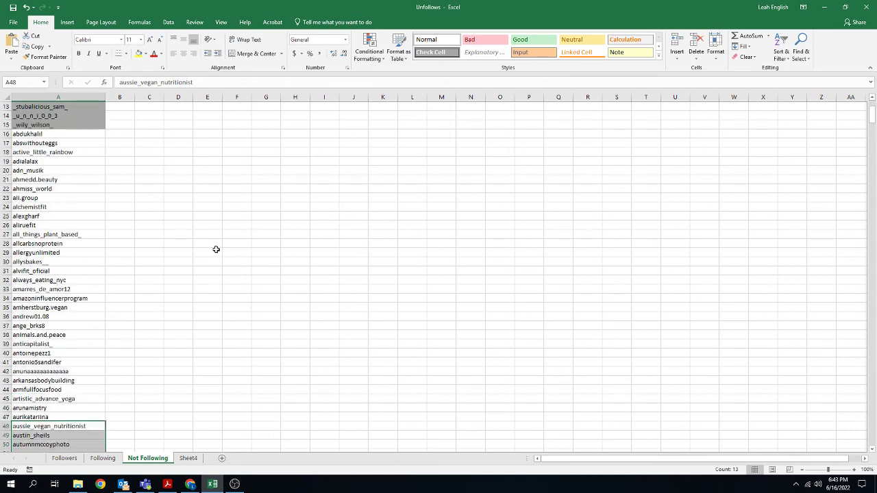
# Review the shaded accounts at the start of the Not Following list and the unshaded ones that follow
pyautogui.scroll(4, 216, 250)
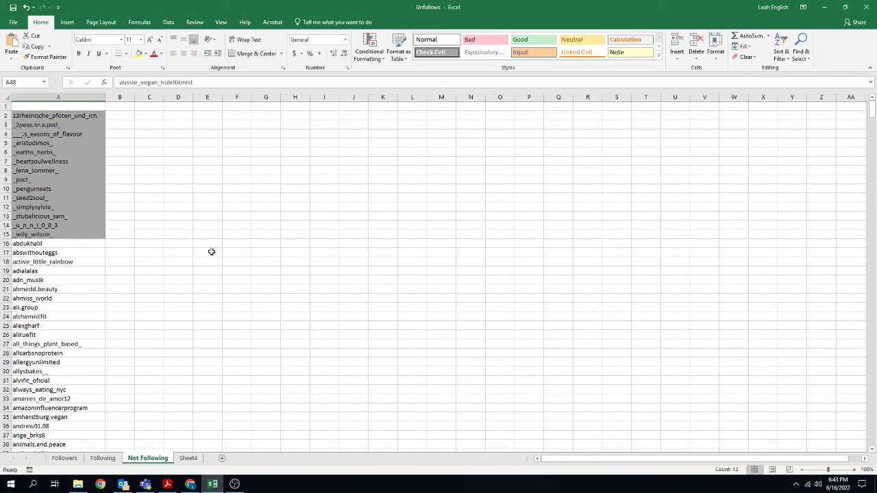
pyautogui.scroll(-11, 206, 270)
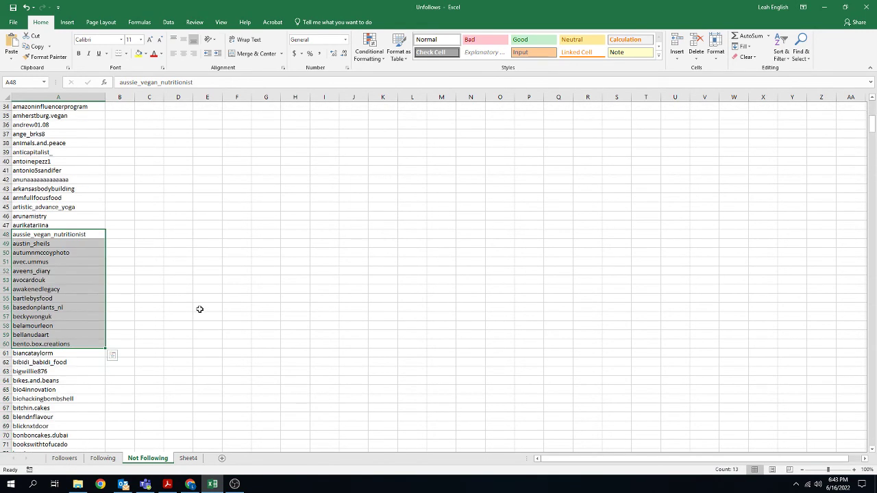
pyautogui.scroll(4, 202, 308)
pyautogui.scroll(7, 202, 307)
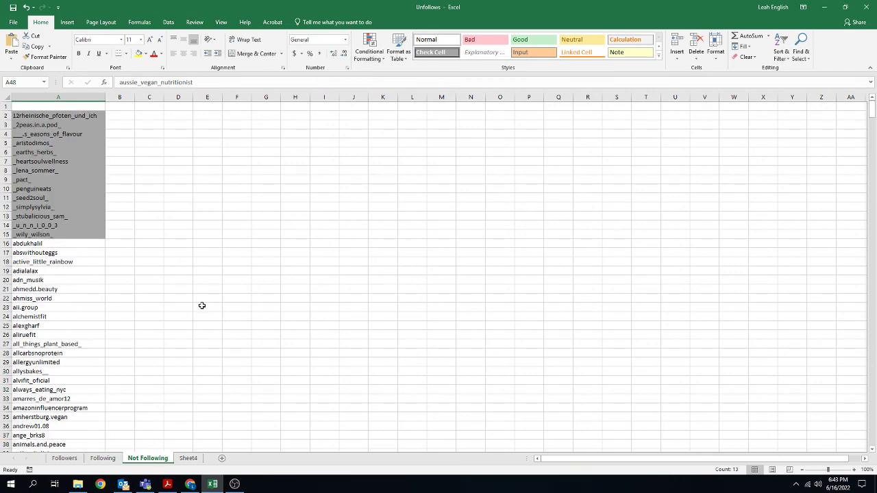
pyautogui.click(151, 253)
pyautogui.scroll(-10, 163, 256)
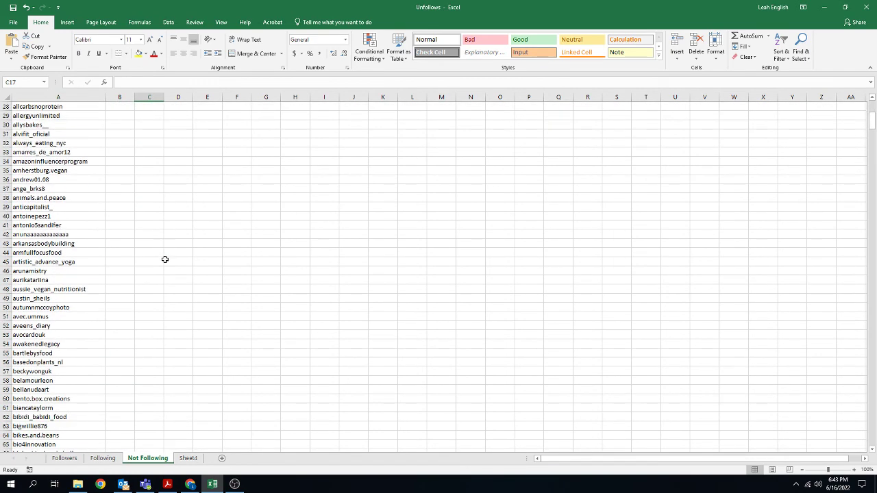
pyautogui.scroll(9, 165, 258)
pyautogui.scroll(1, 167, 263)
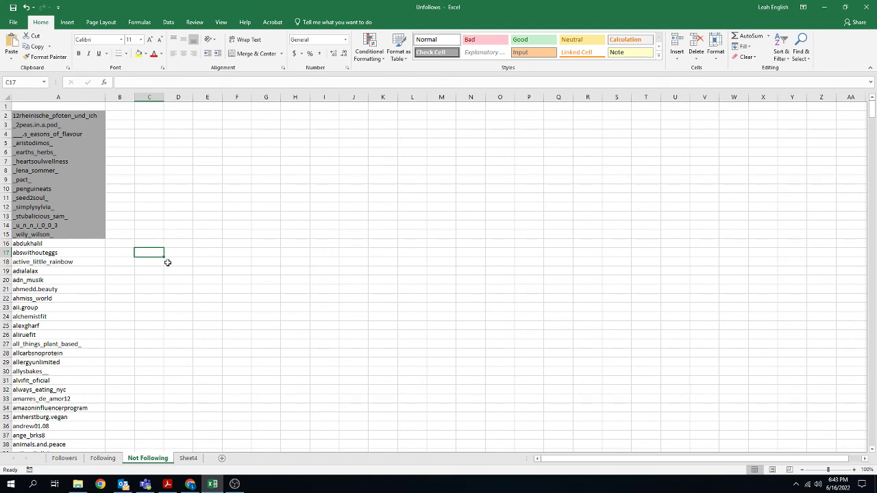
pyautogui.scroll(-3, 167, 262)
pyautogui.scroll(3, 169, 263)
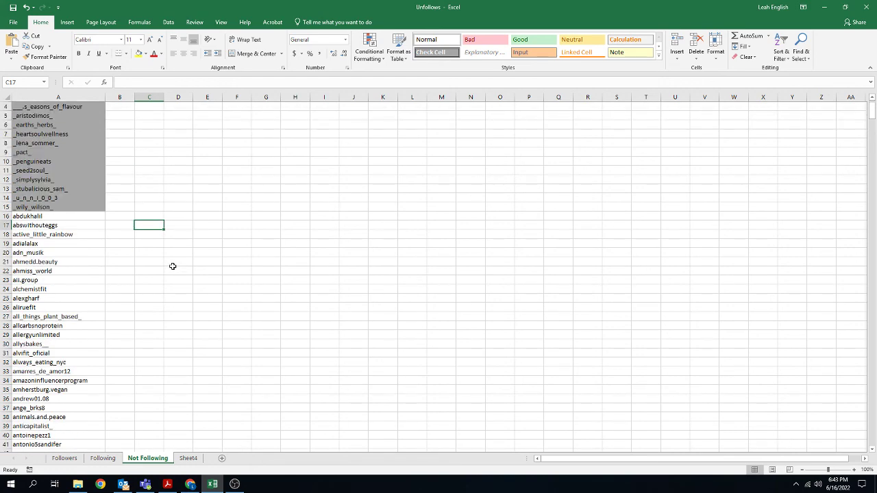
# Switch to Chrome and view the Instagram profile page with its followers and following figures
pyautogui.click(190, 485)
pyautogui.click(513, 13)
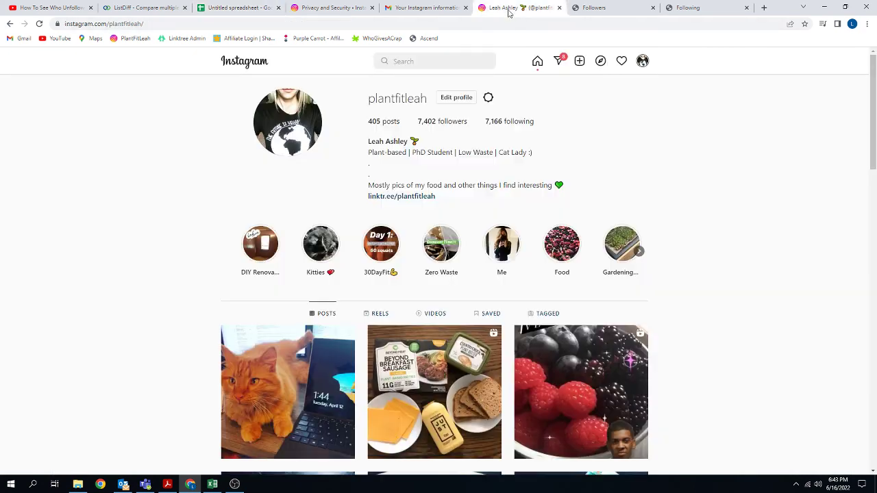
pyautogui.scroll(-1, 785, 283)
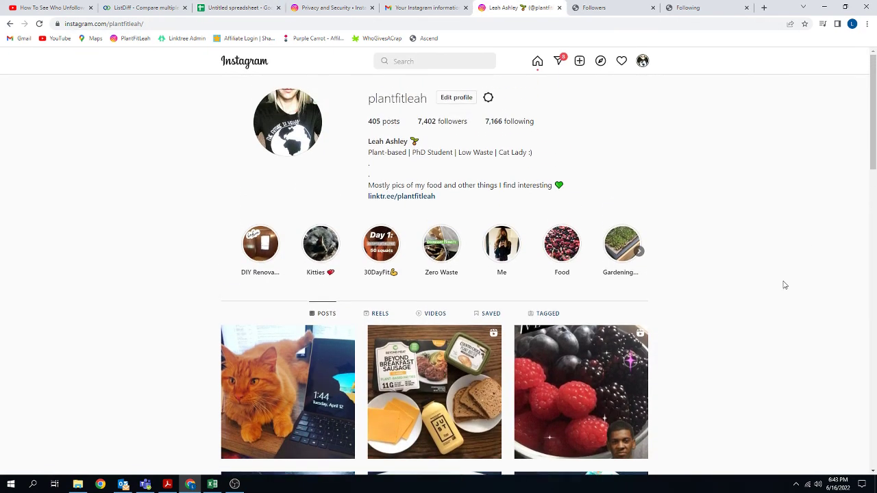